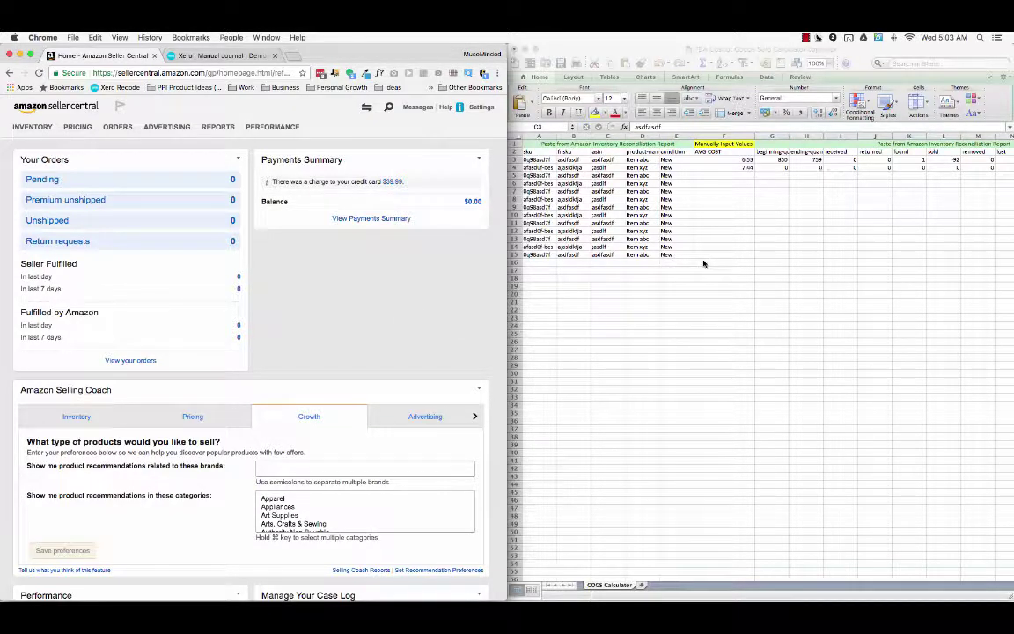
Step: Show the REPORTS dropdown menu from the Seller Central home page
mouse_move(217, 127)
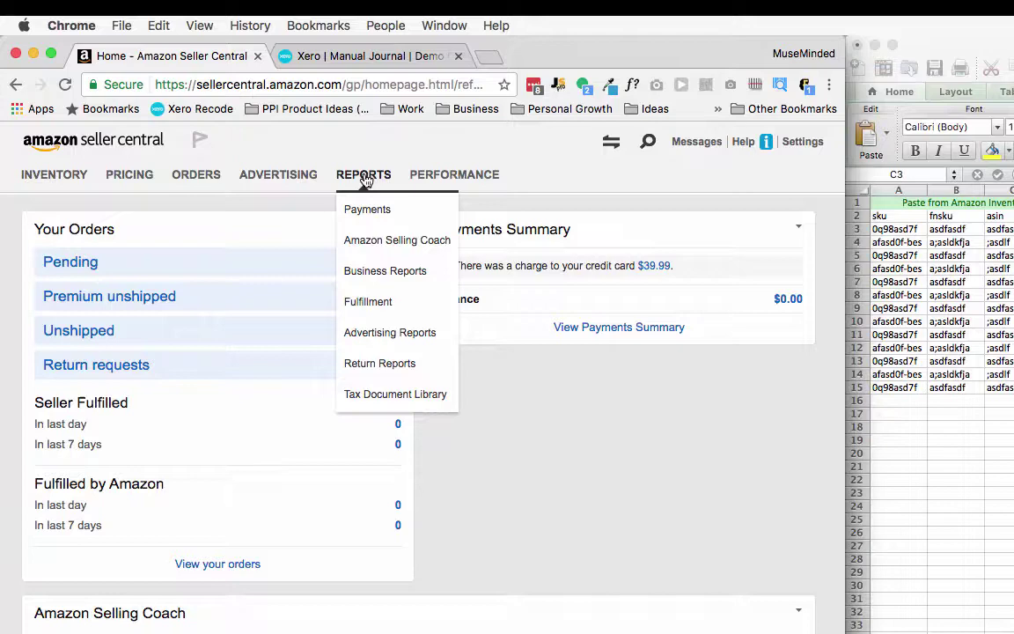
Step: Go to Reports > Fulfillment and select Inventory Reconciliation from the Inventory list
click(365, 303)
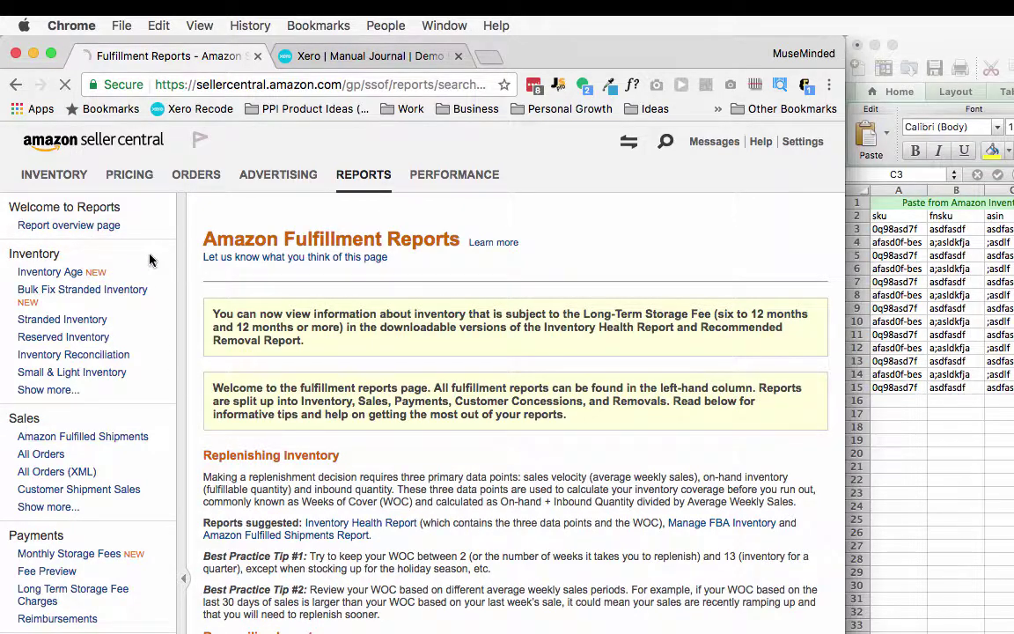
mouse_move(125, 361)
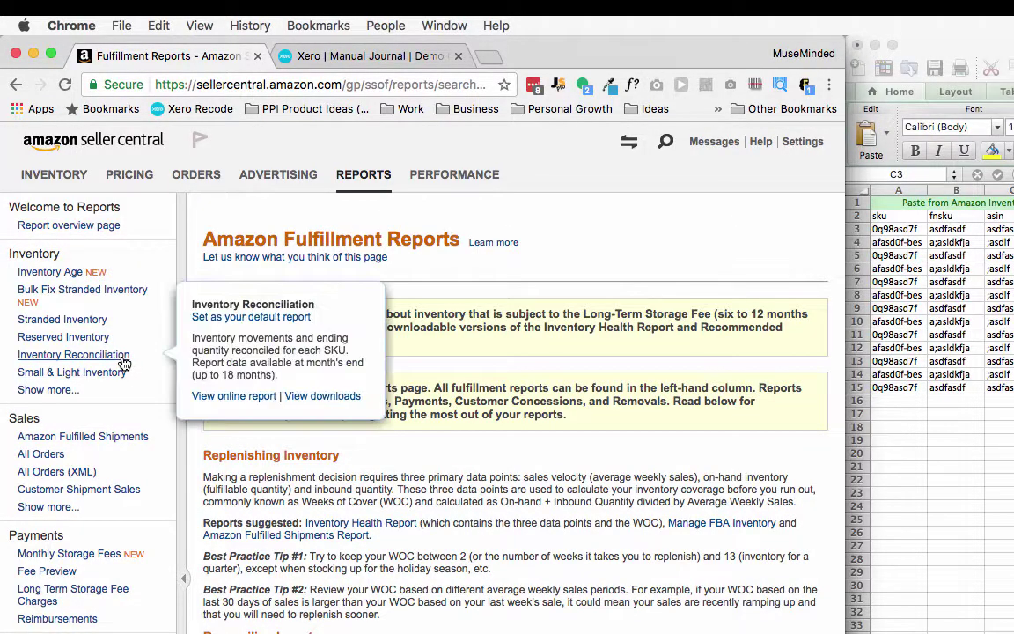
click(123, 359)
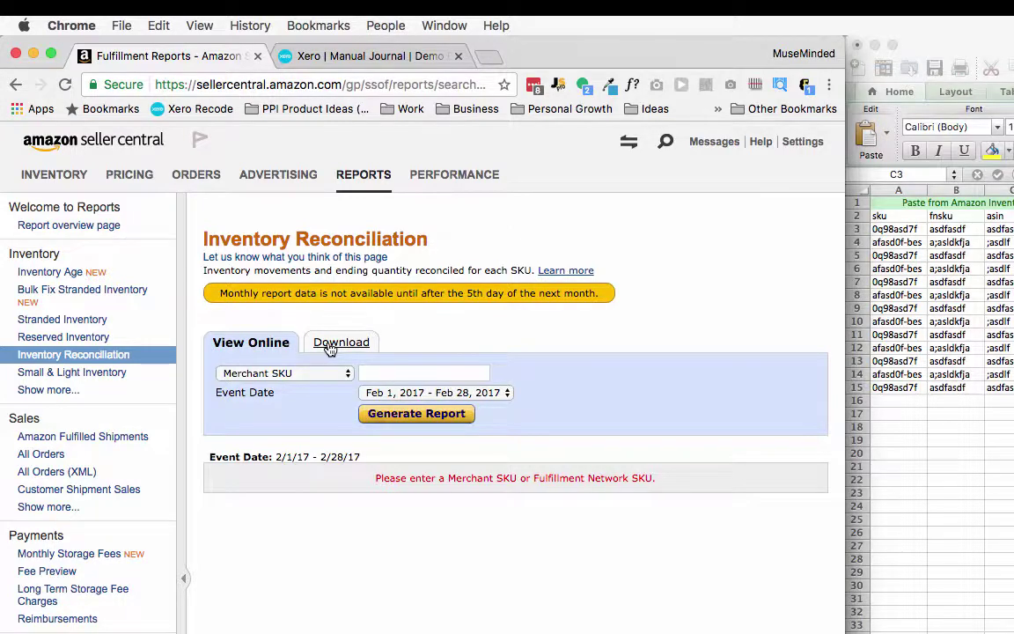
Step: Switch the report to the Download view with Event Date set to Exact dates
click(330, 347)
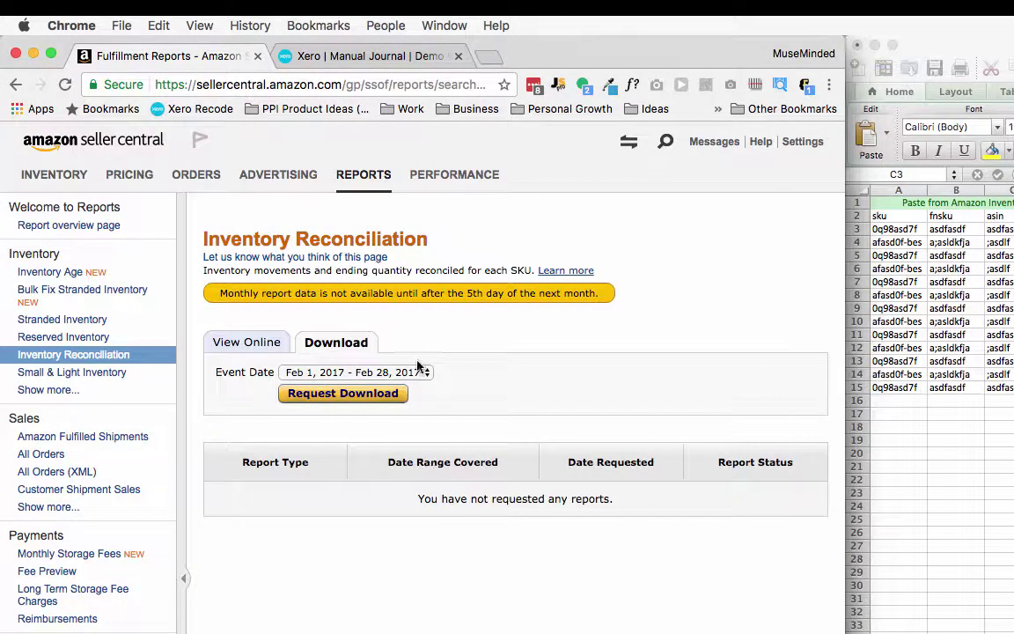
click(413, 372)
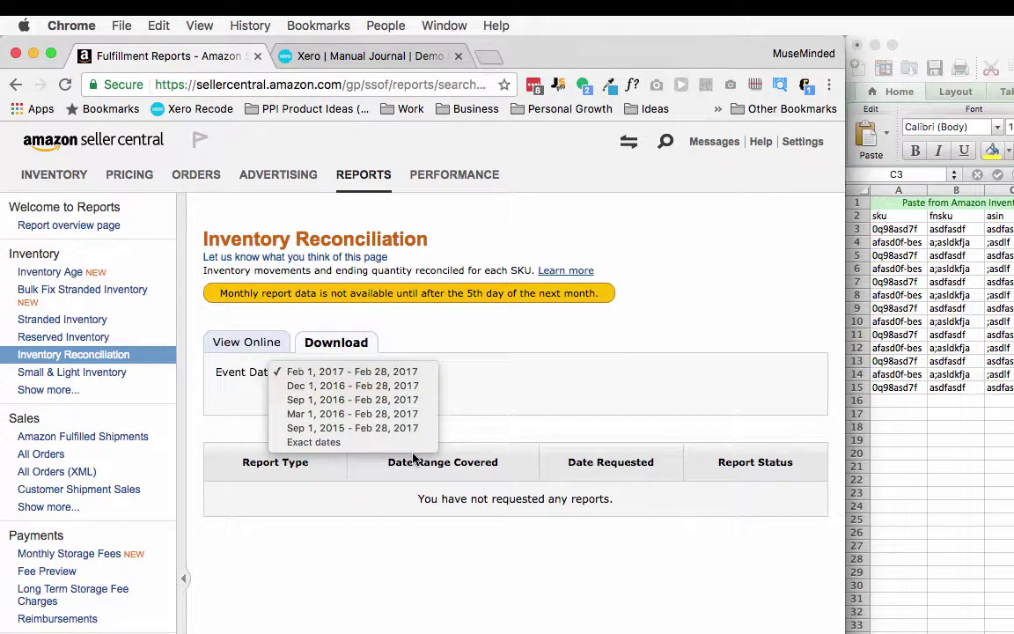
click(359, 443)
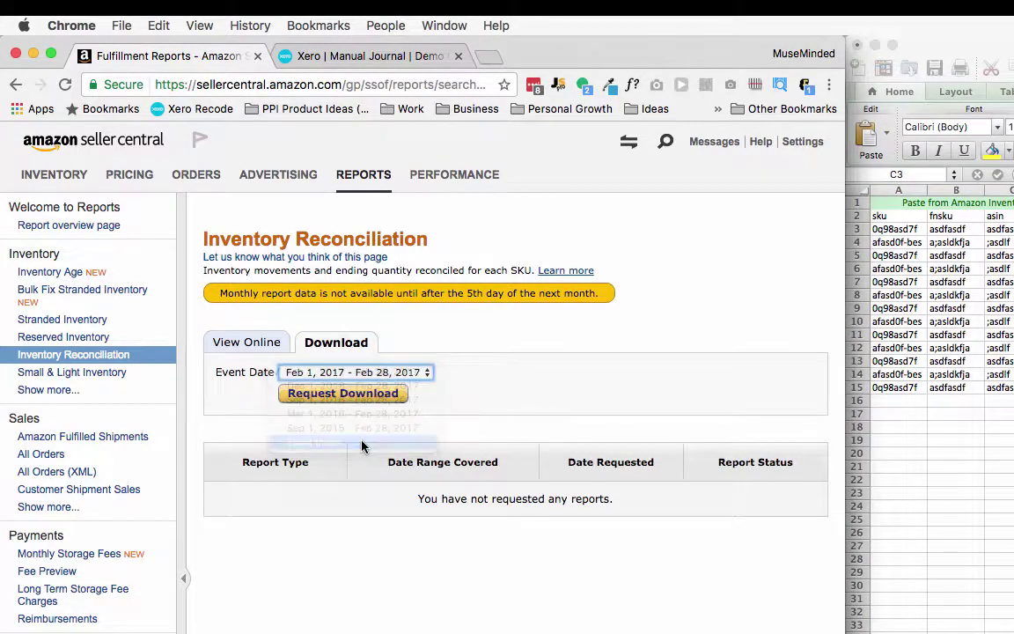
Step: Set the From date to 01/01/2016
click(523, 374)
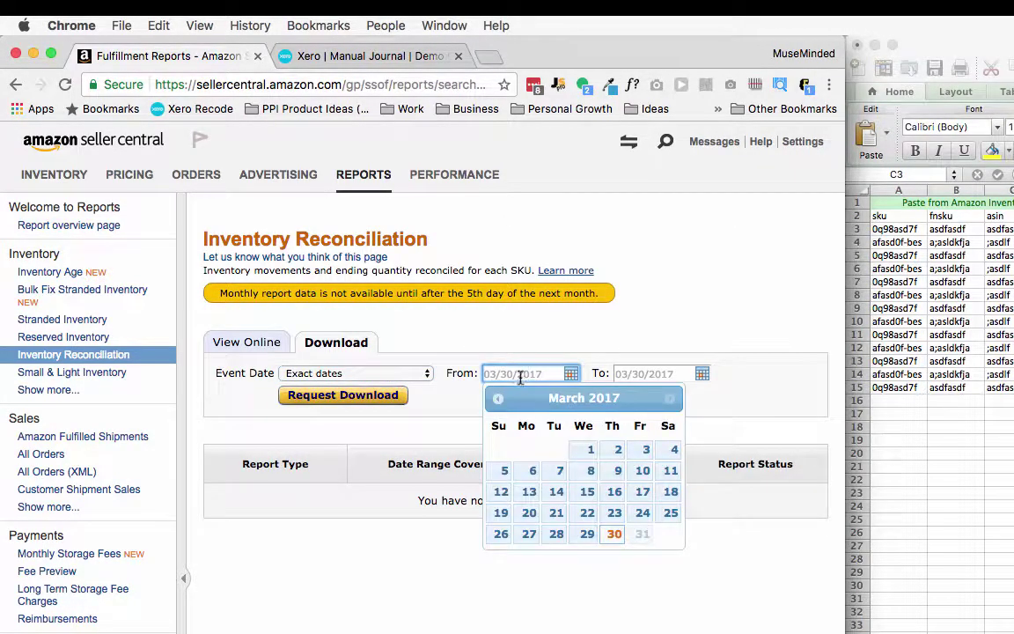
click(498, 399)
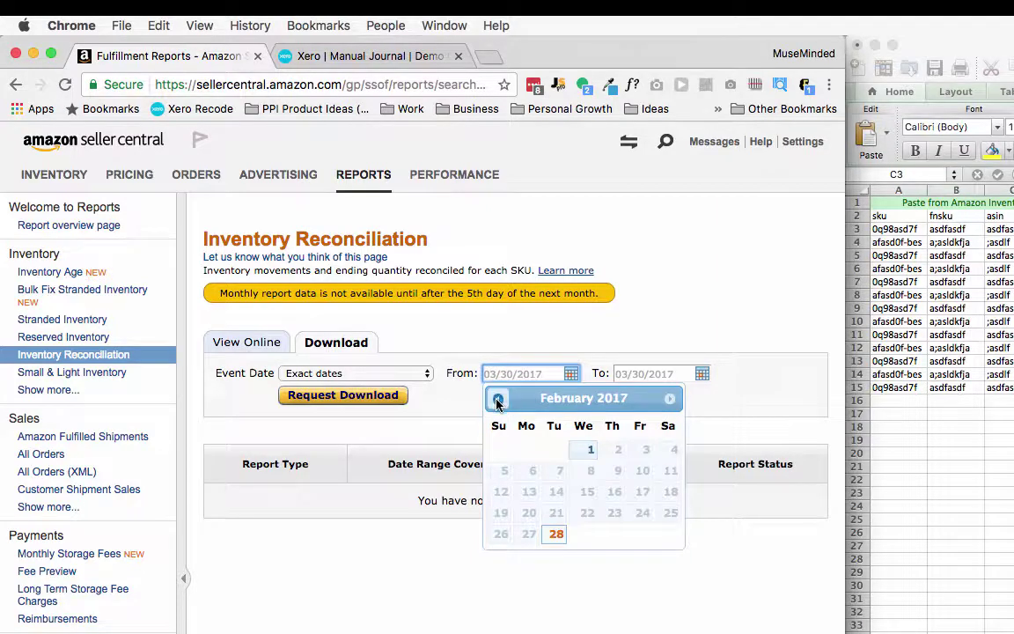
click(499, 399)
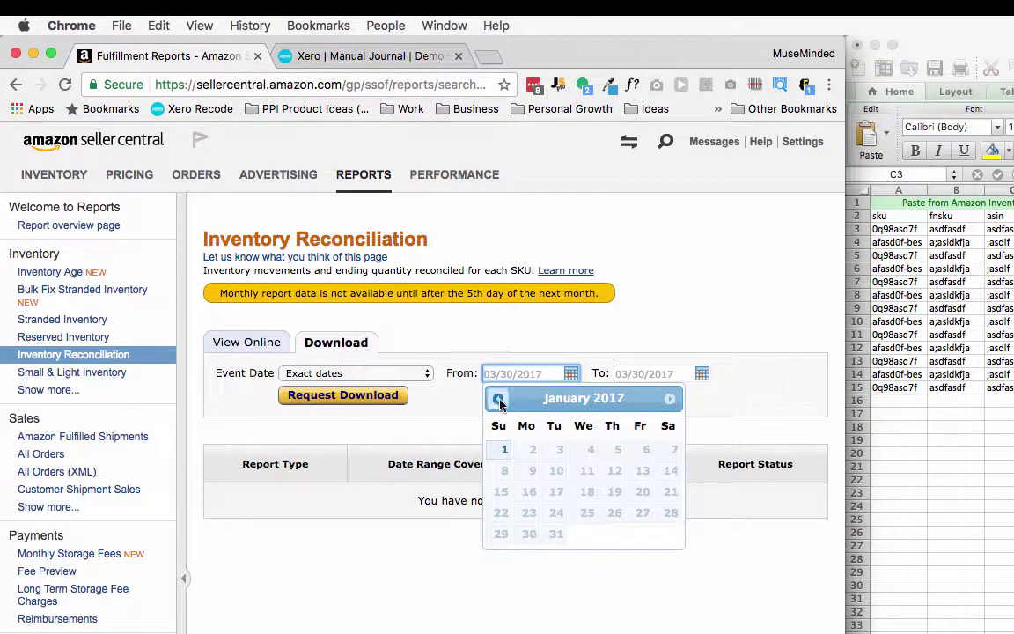
click(668, 401)
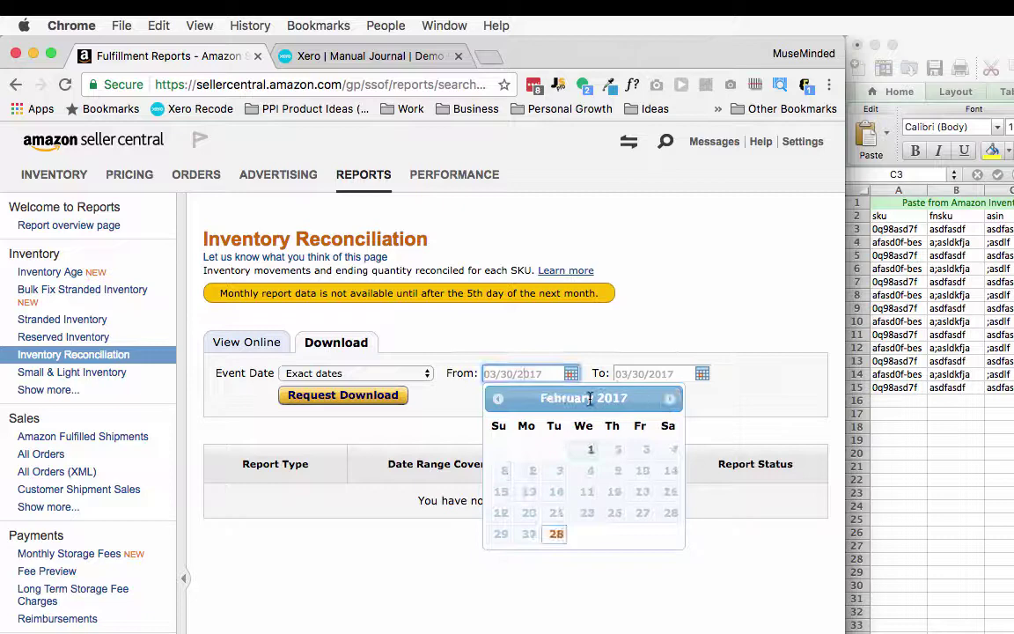
click(498, 399)
click(670, 399)
click(670, 399)
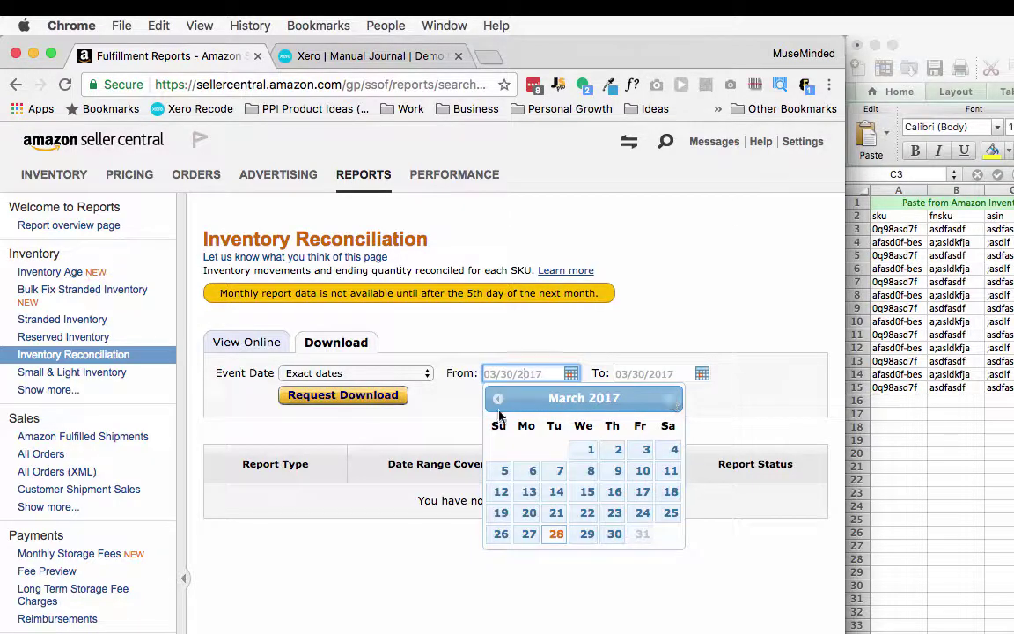
click(591, 449)
click(638, 373)
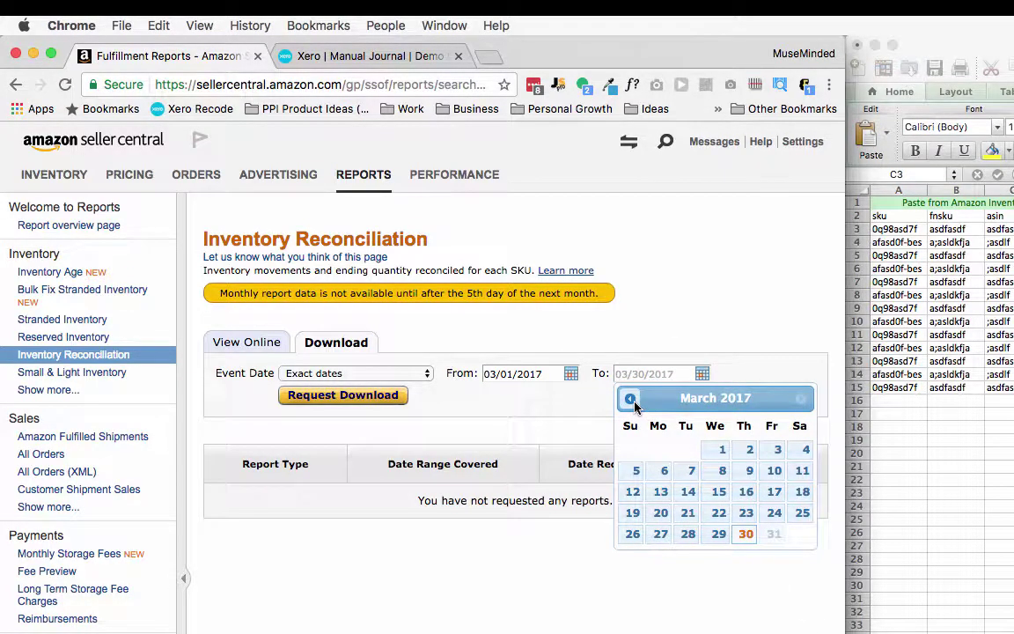
click(540, 370)
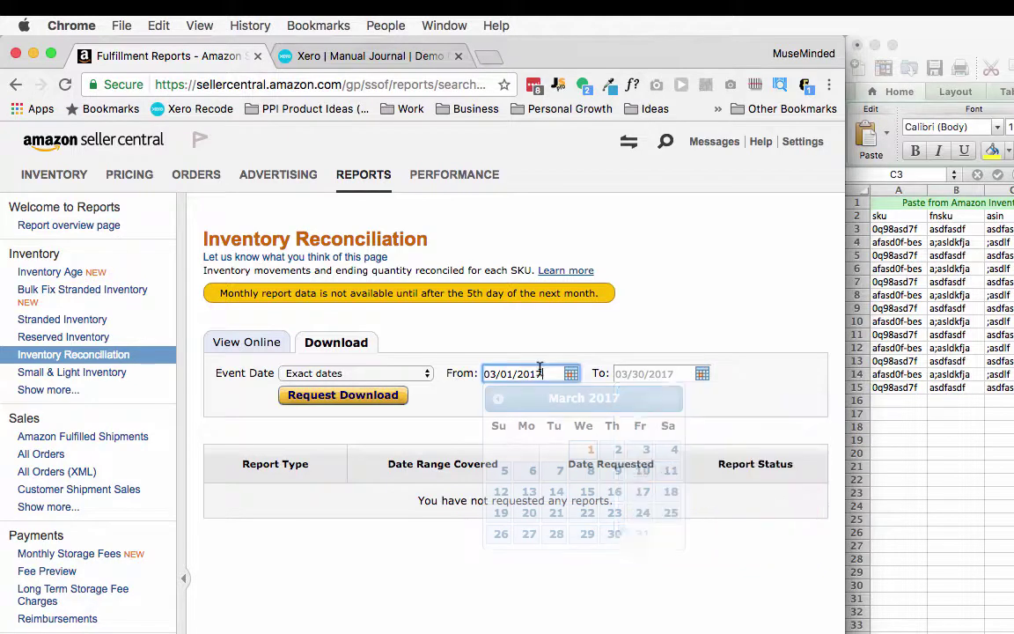
click(497, 399)
click(497, 399)
click(498, 399)
click(497, 399)
click(497, 399)
click(497, 399)
click(497, 398)
click(498, 399)
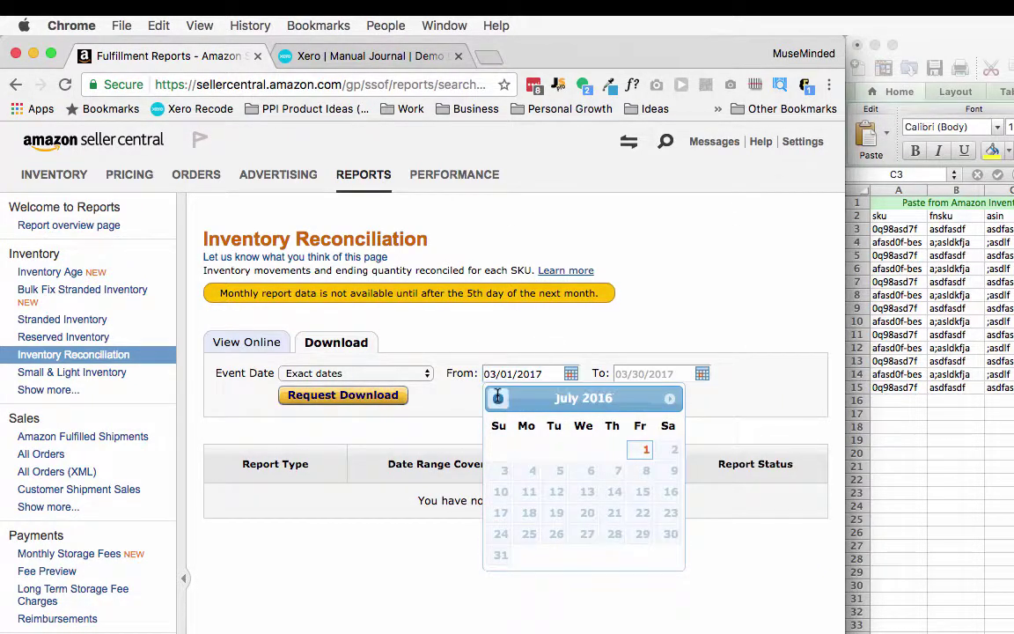
click(497, 399)
click(497, 398)
click(498, 398)
click(498, 398)
click(497, 399)
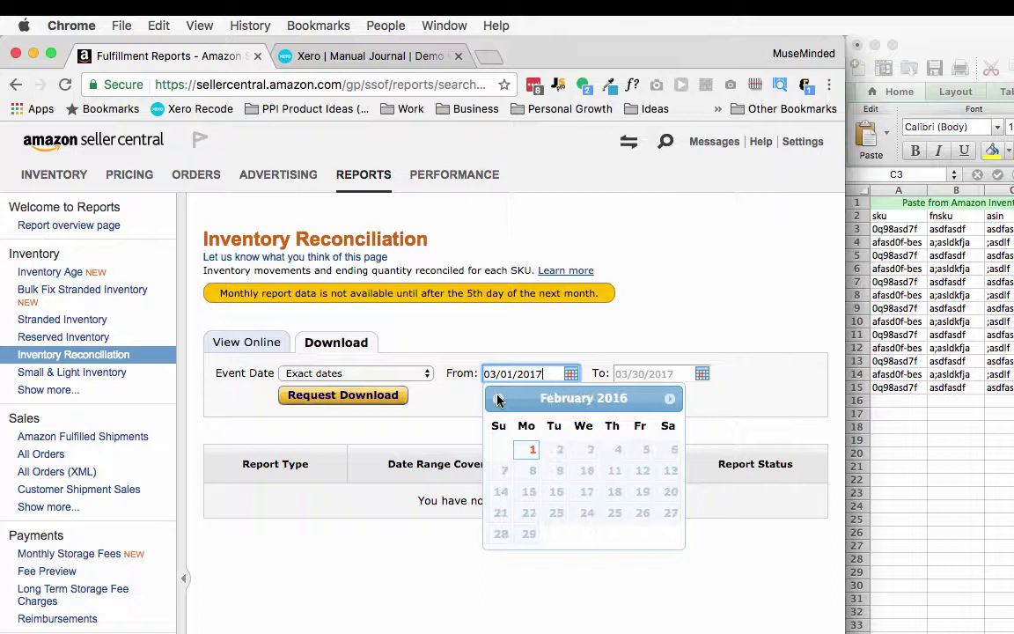
click(497, 398)
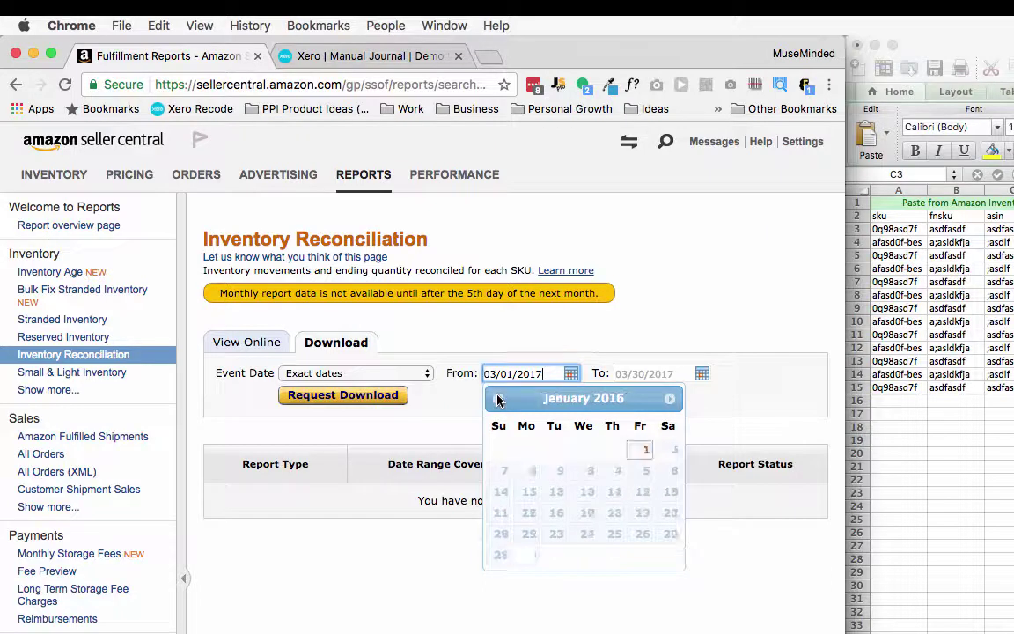
click(646, 450)
Step: Set the To date to 02/01/2016 and request the download
click(651, 373)
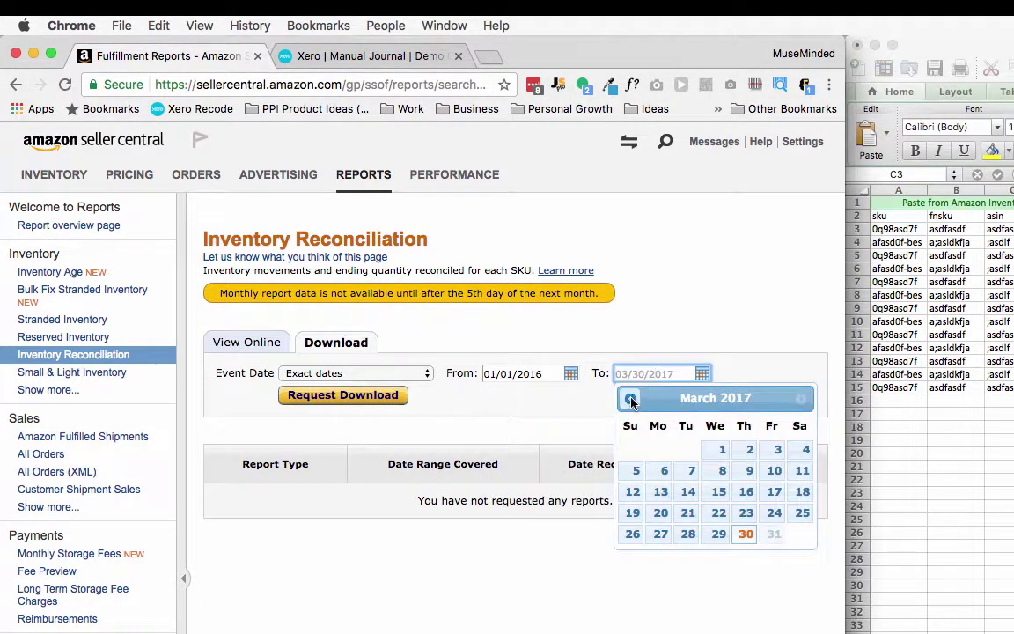
click(630, 398)
click(630, 398)
click(630, 399)
click(630, 398)
click(630, 399)
click(630, 398)
click(630, 399)
click(630, 399)
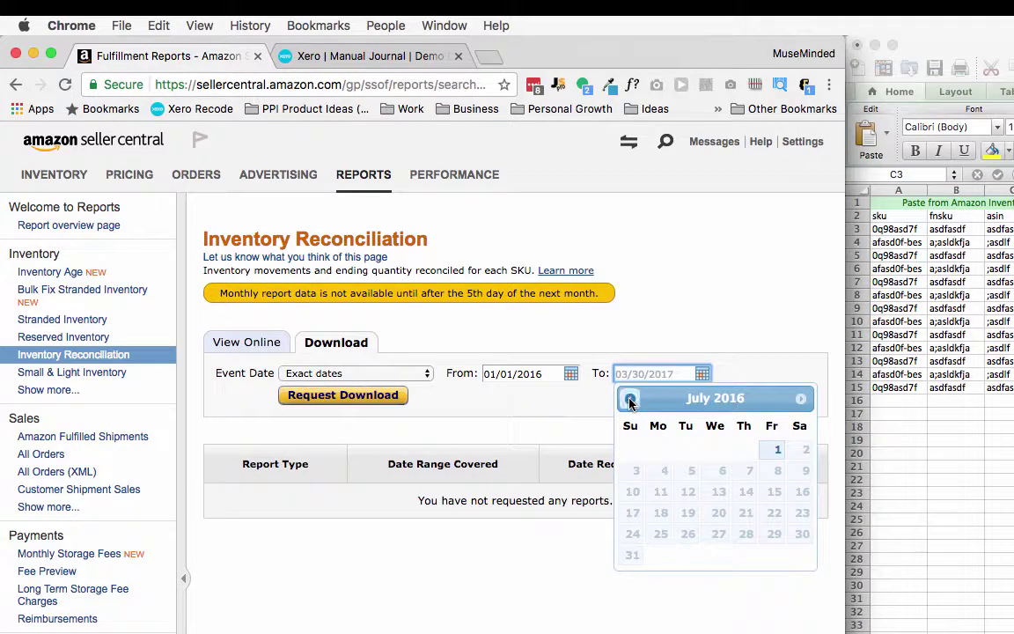
click(630, 399)
click(630, 399)
click(630, 399)
click(630, 399)
click(630, 399)
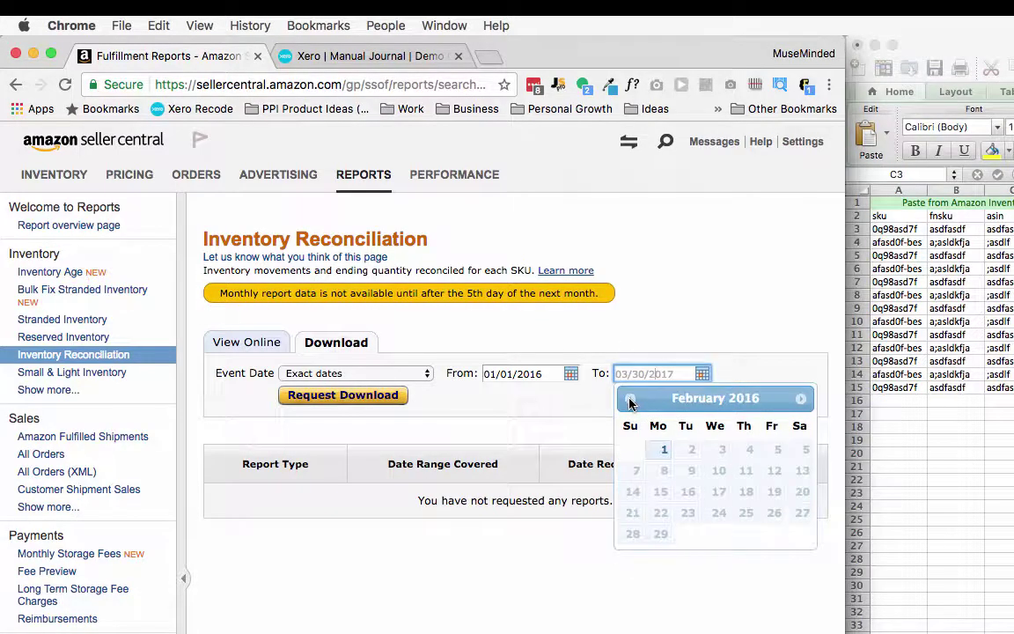
click(630, 399)
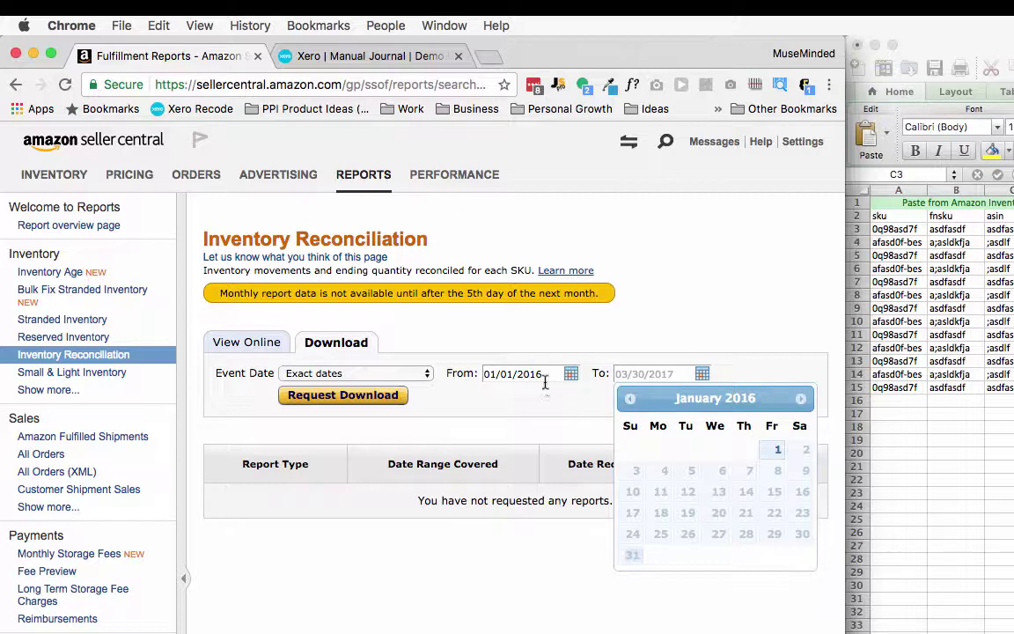
click(800, 401)
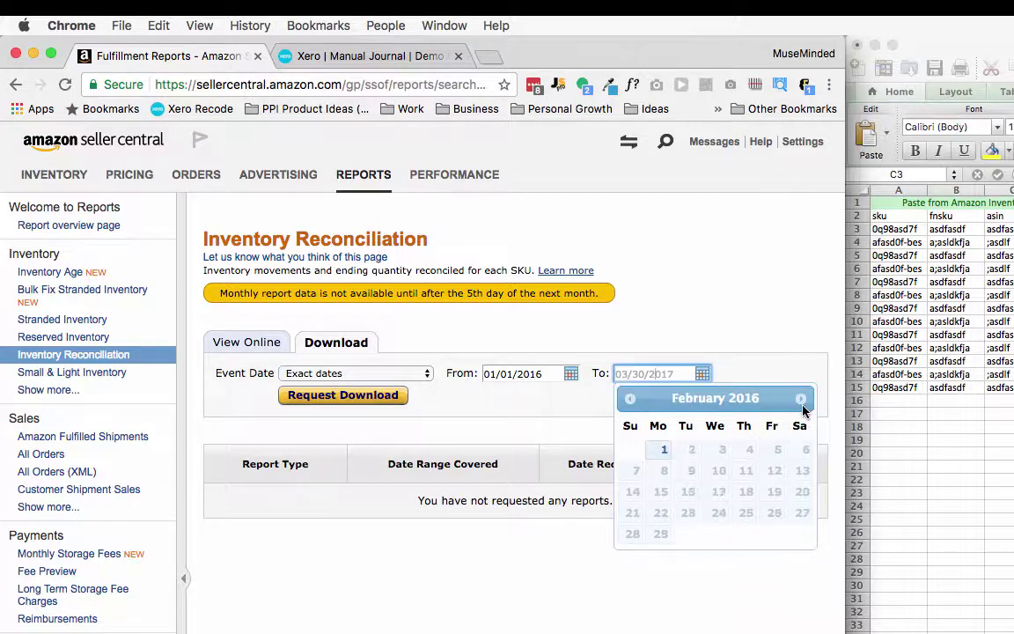
click(657, 449)
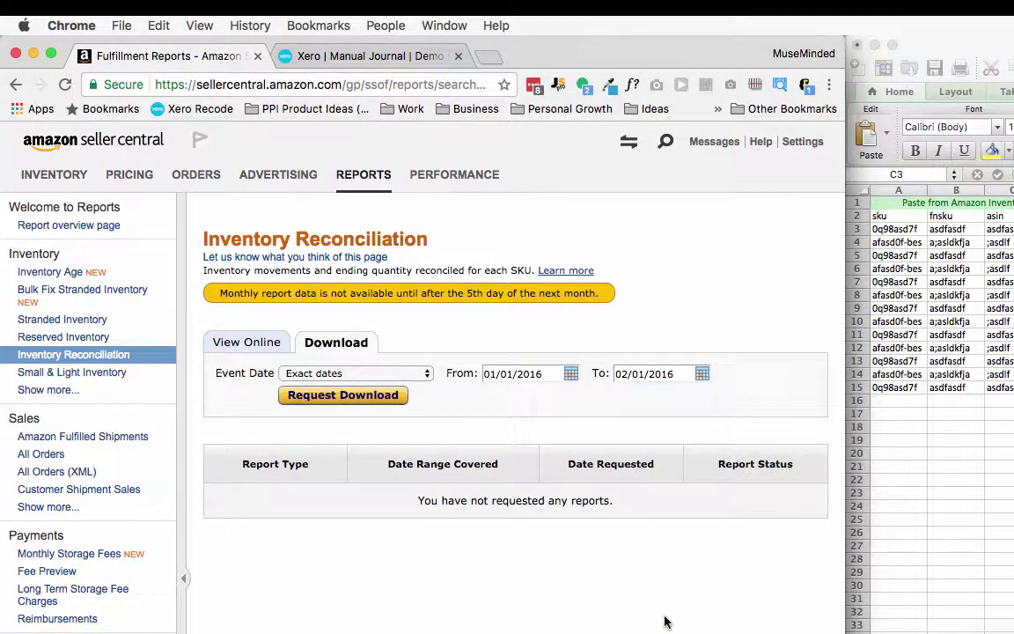
click(388, 401)
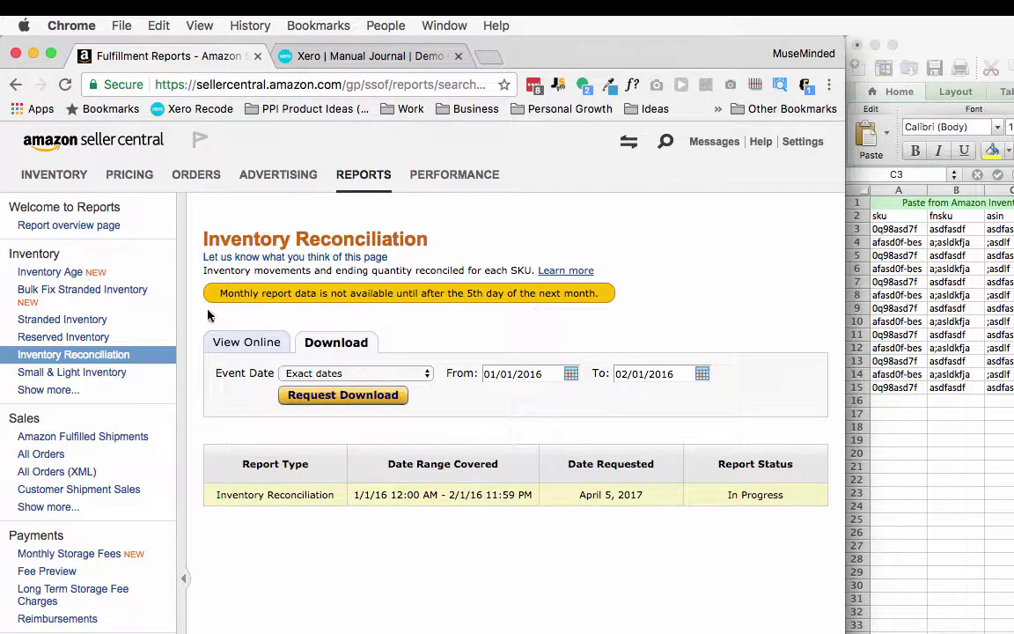
Step: Highlight the monthly report availability note while the report processes, then show all open windows
drag(221, 294, 607, 291)
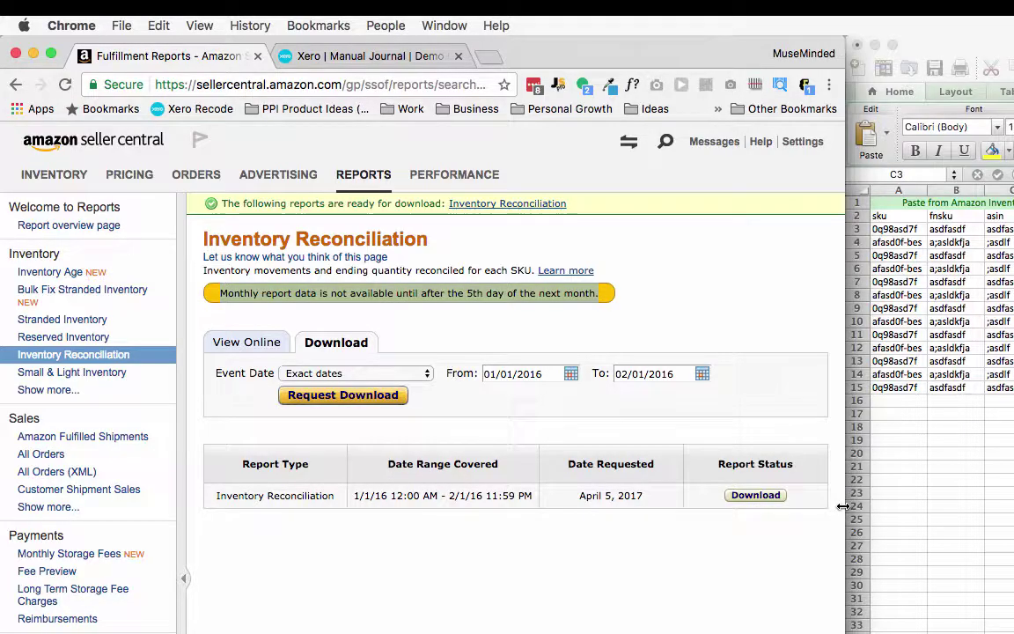
key(ctrl+Up)
Step: Bring the report and COGS Calculator workbooks forward and select A2:D16 in the calculator
click(226, 403)
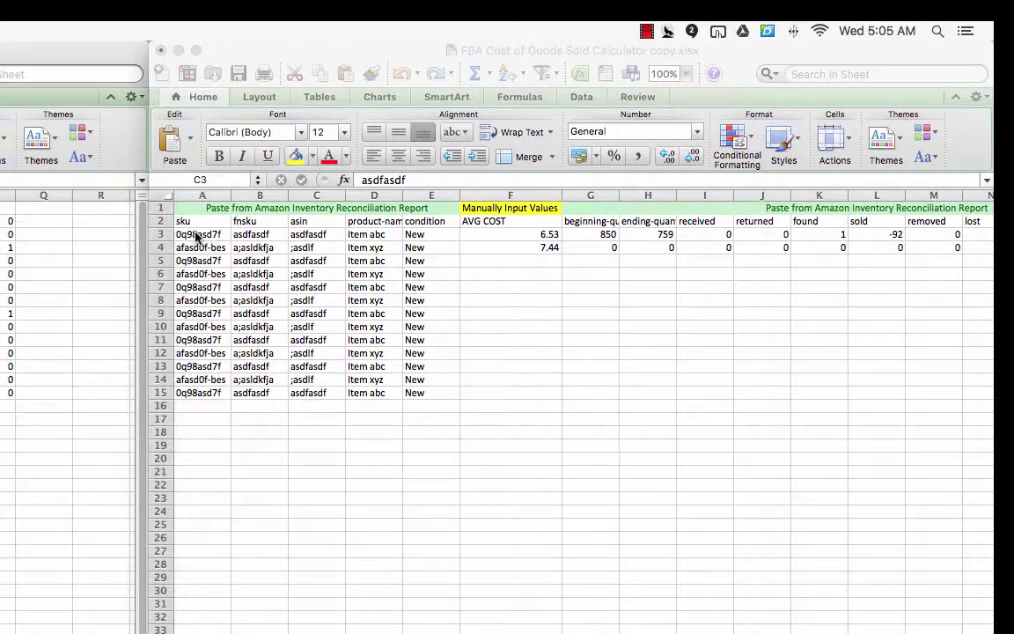
click(198, 236)
click(198, 236)
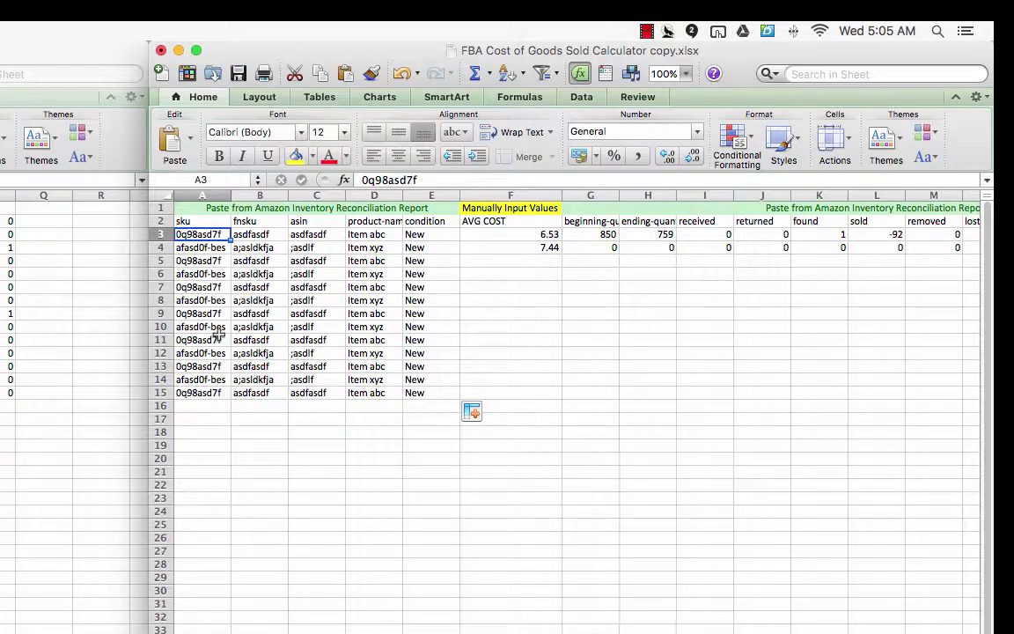
drag(187, 220, 446, 223)
click(374, 261)
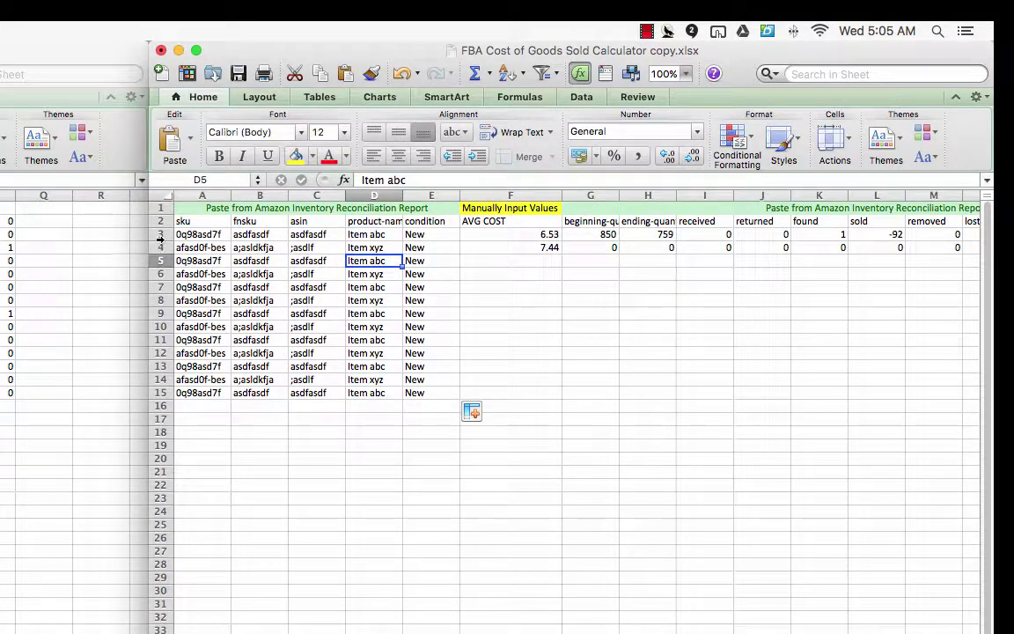
click(191, 220)
drag(192, 220, 377, 397)
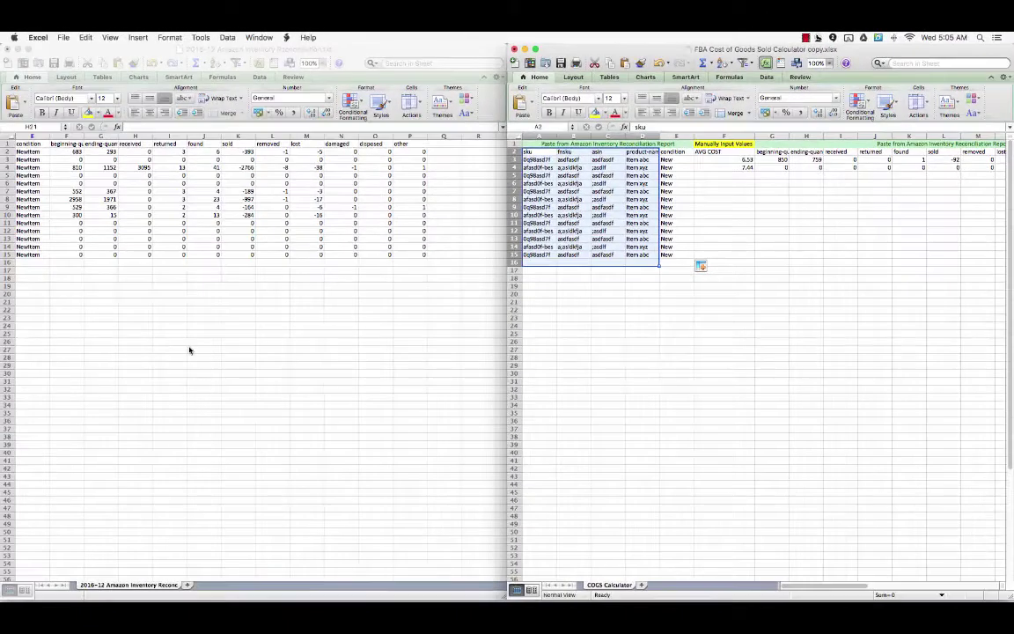
click(134, 302)
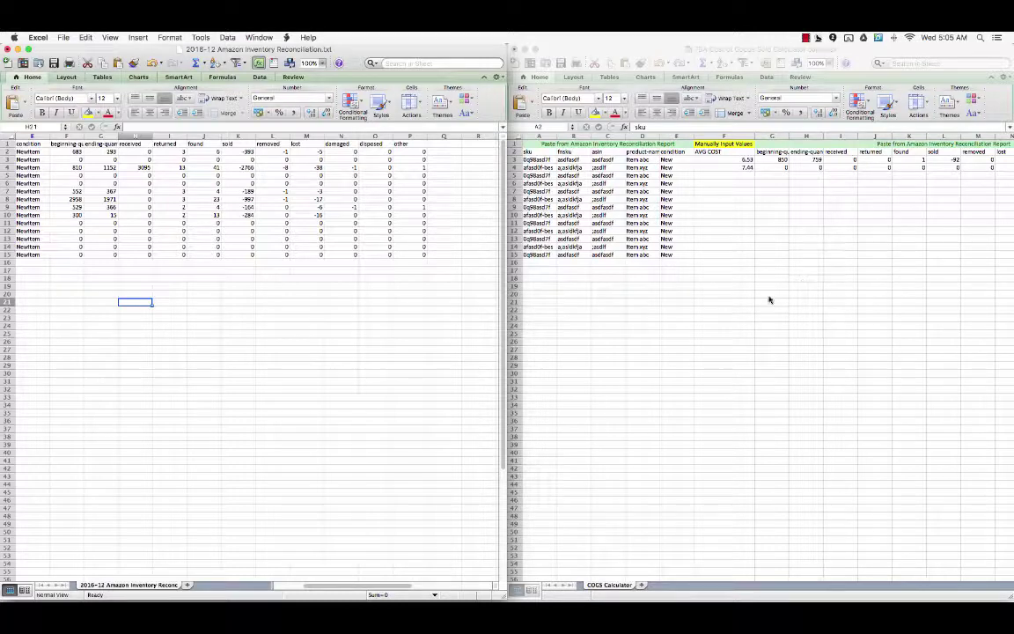
click(695, 50)
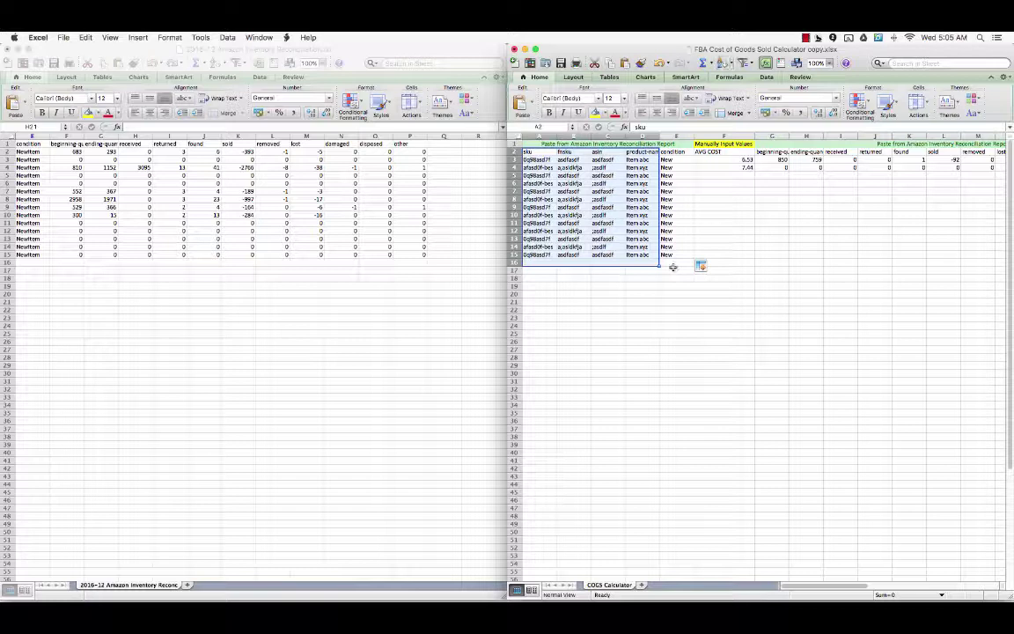
click(676, 317)
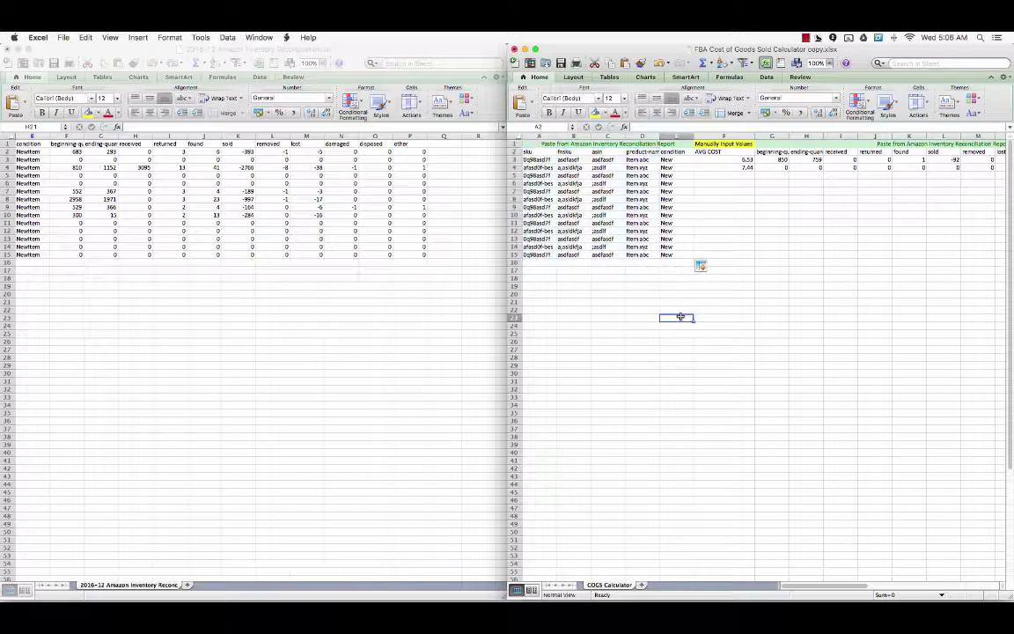
click(542, 144)
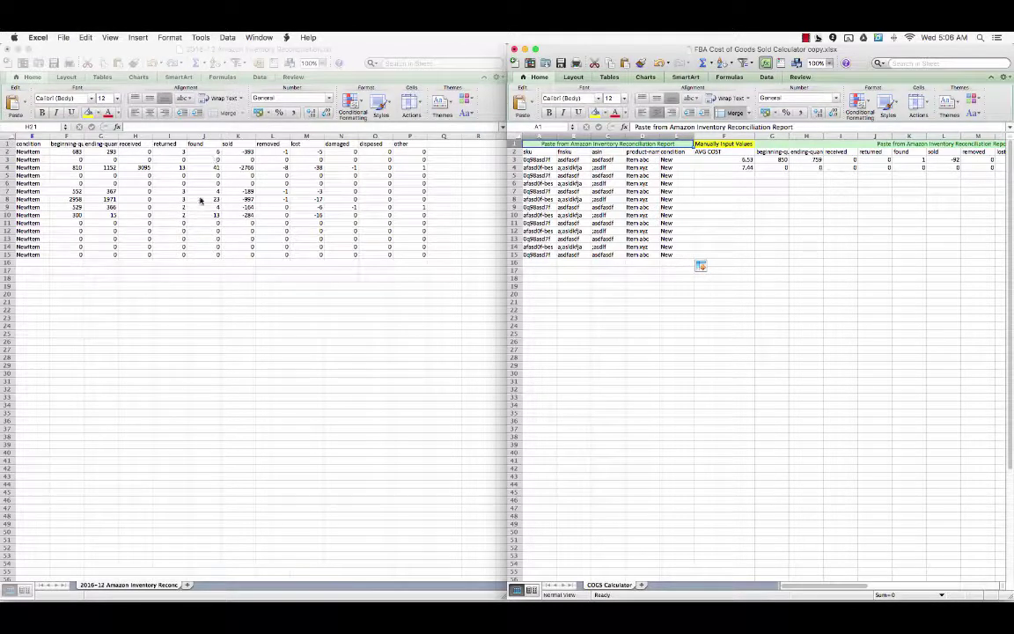
click(135, 302)
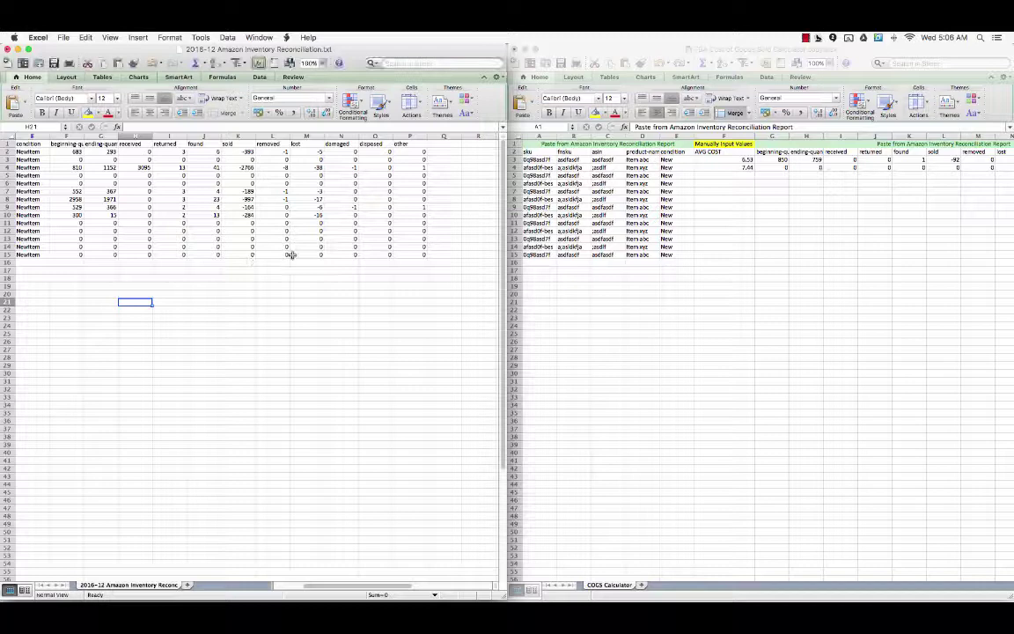
click(686, 280)
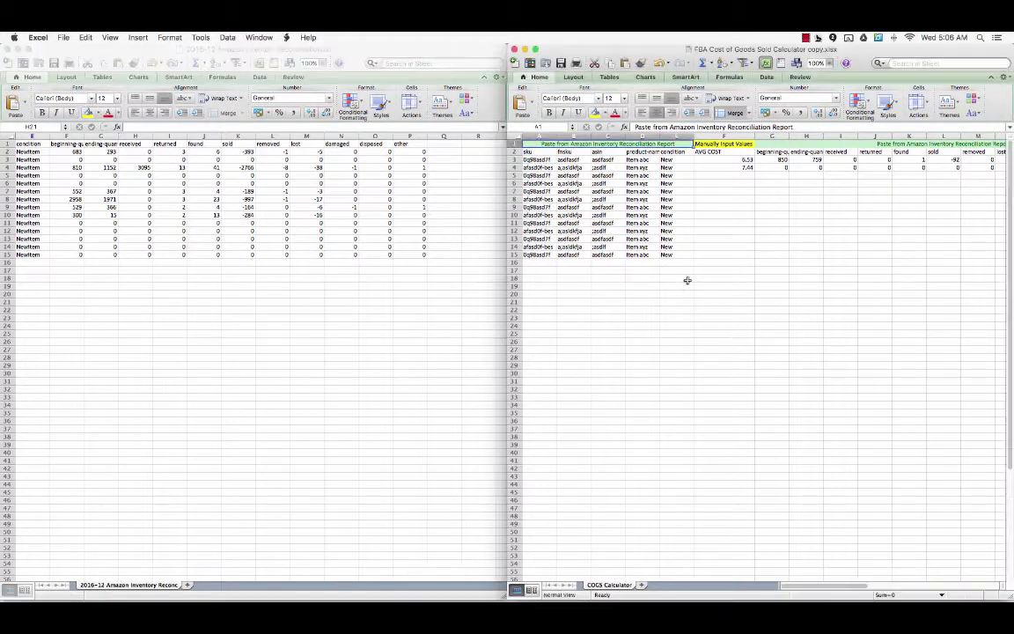
scroll(792, 192, right, 2)
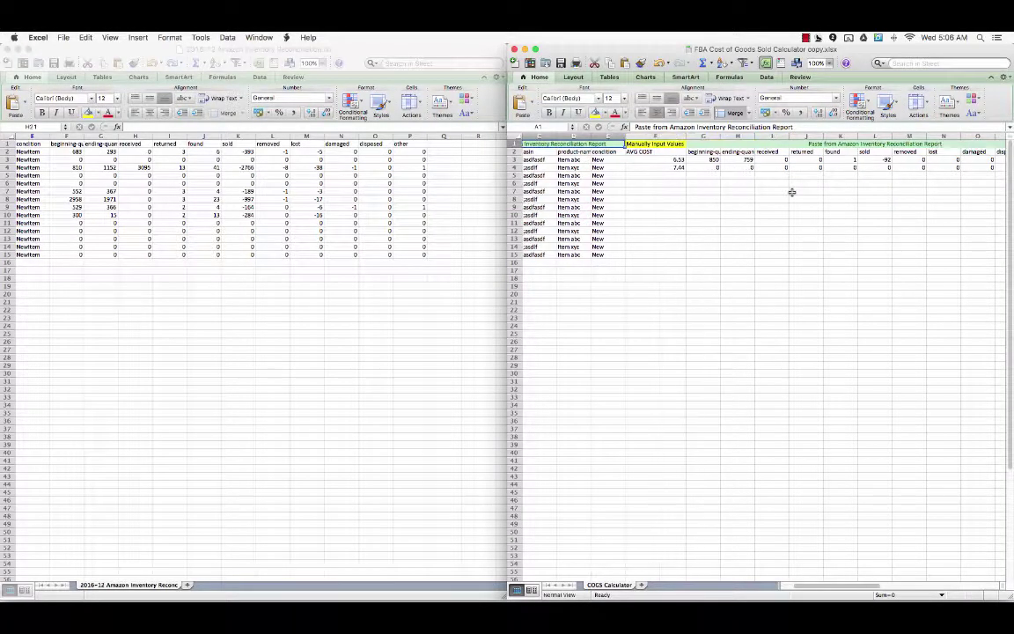
scroll(783, 186, right, 5)
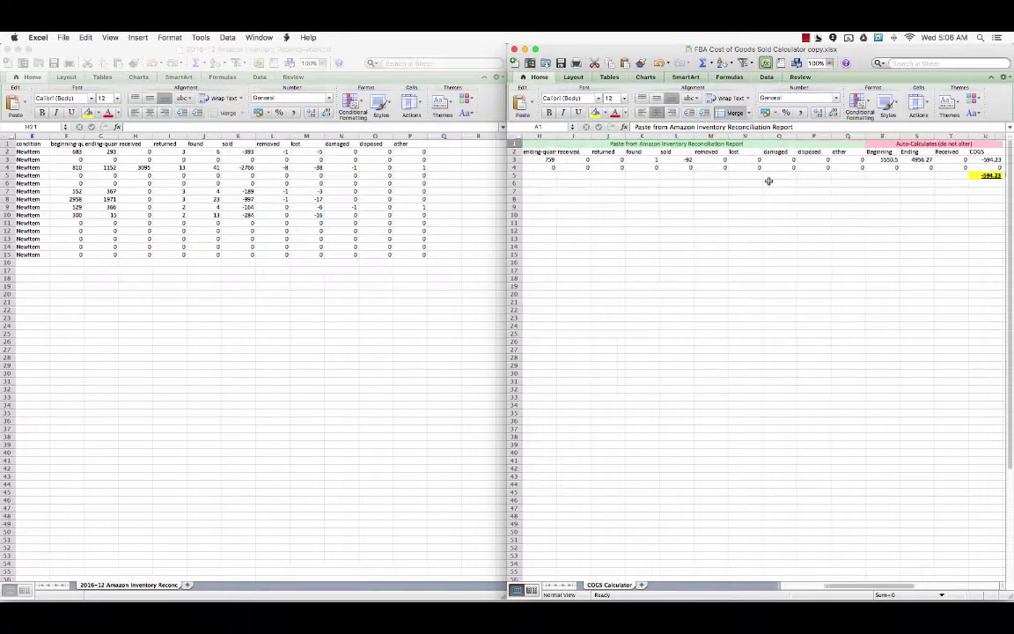
scroll(768, 181, left, 3)
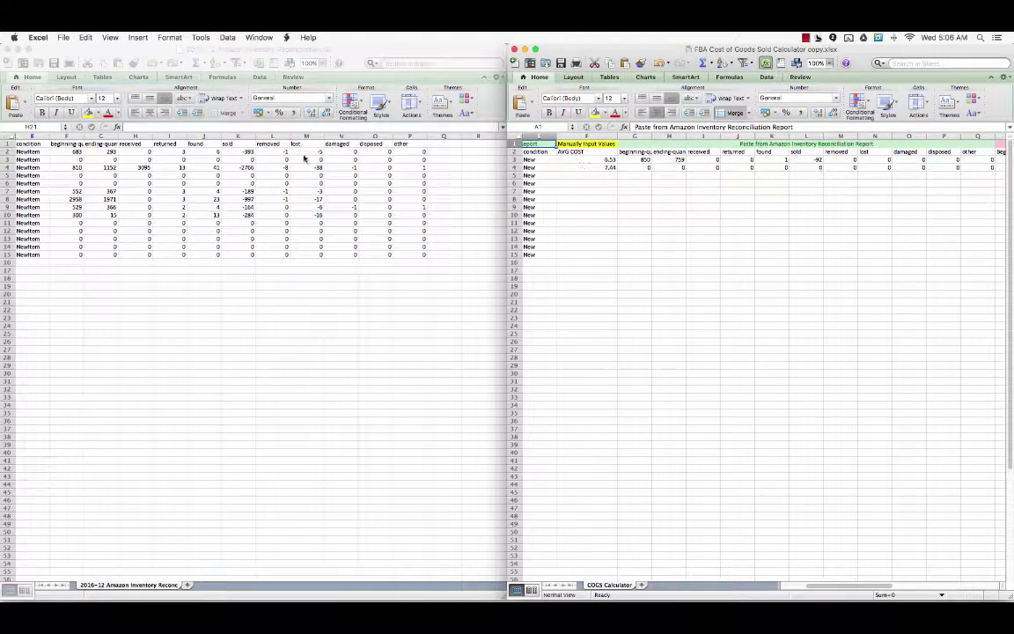
Step: Copy report range F2:P15 into the calculator at G3, then maximize the calculator window
click(55, 146)
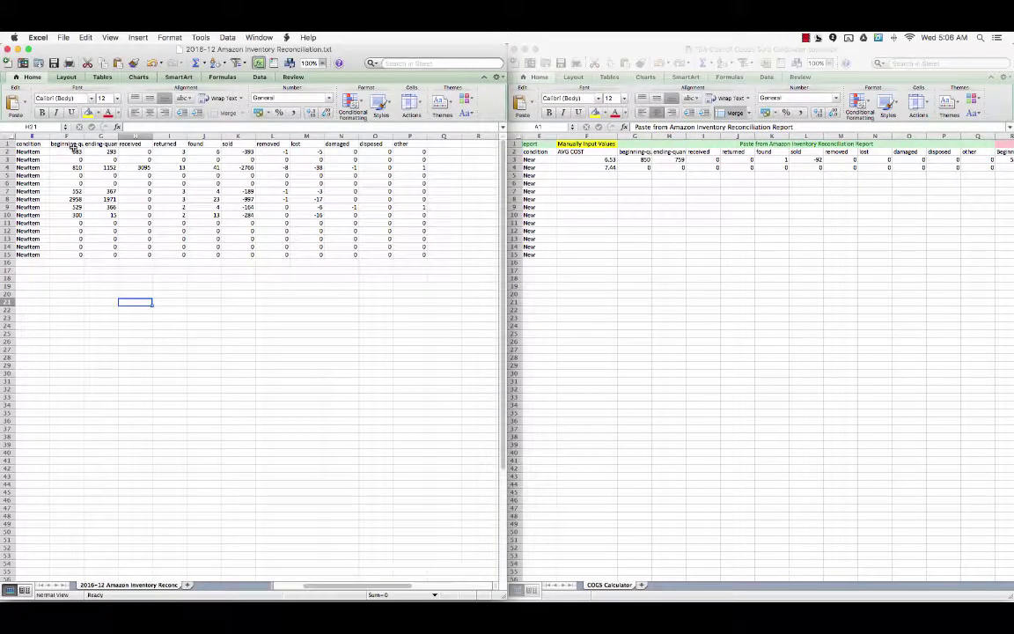
drag(55, 149, 422, 254)
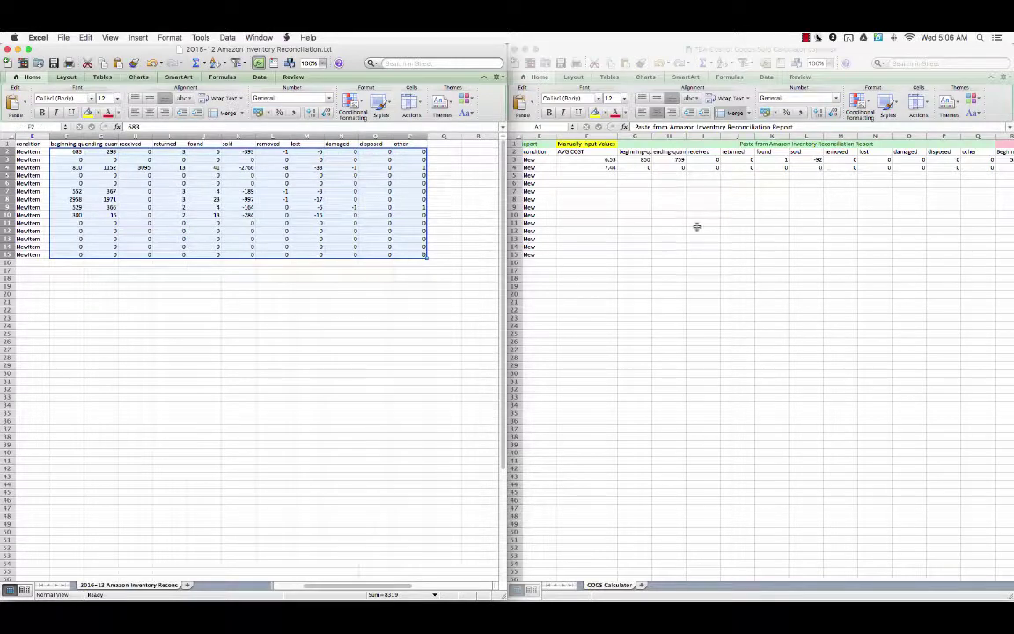
key(super+c)
click(645, 153)
click(644, 159)
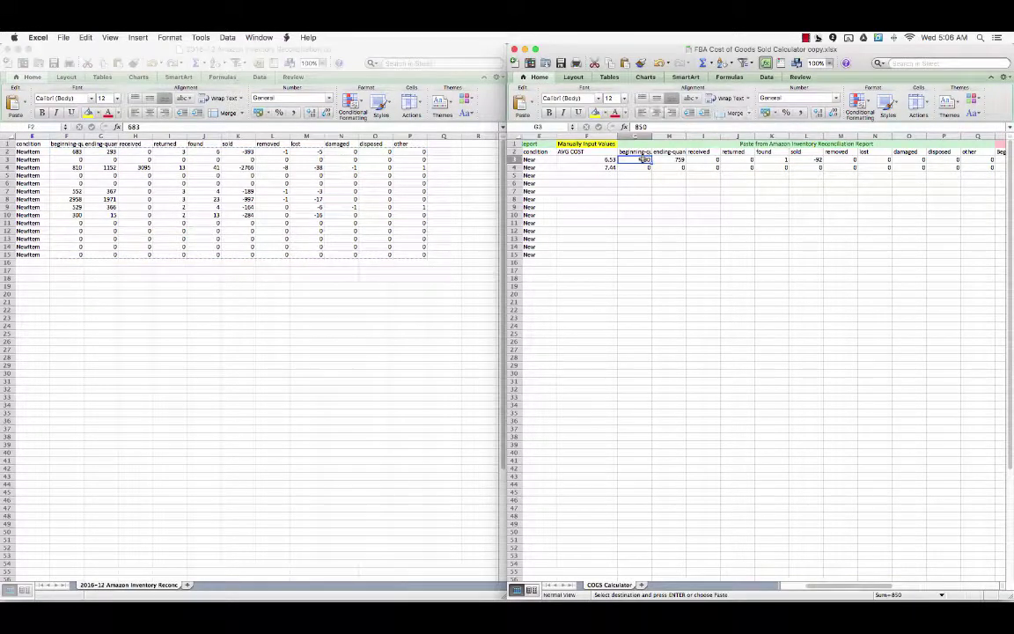
key(super+v)
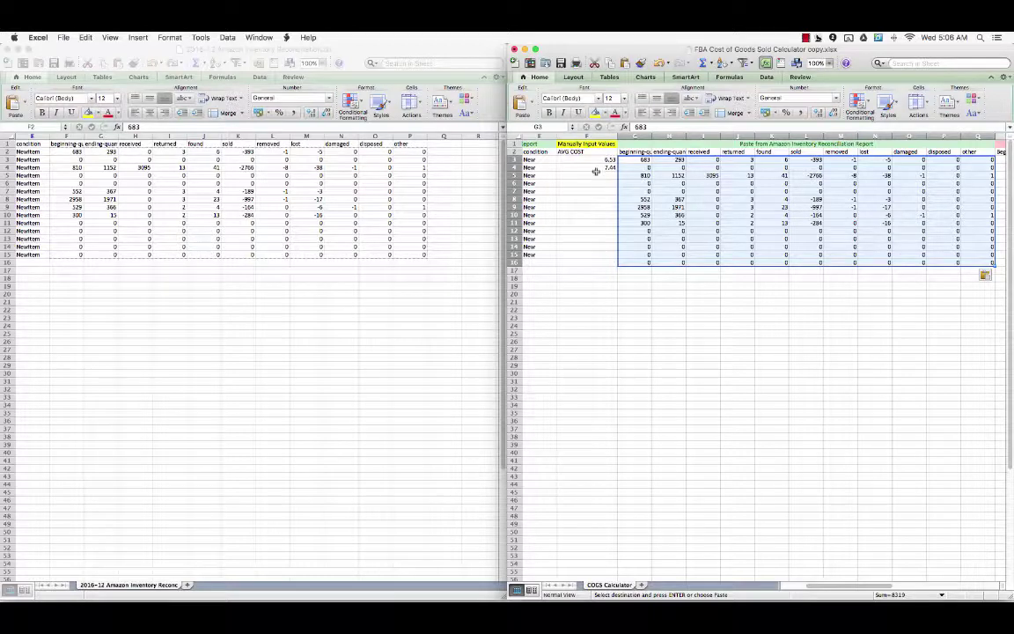
click(600, 363)
key(super+ctrl+f)
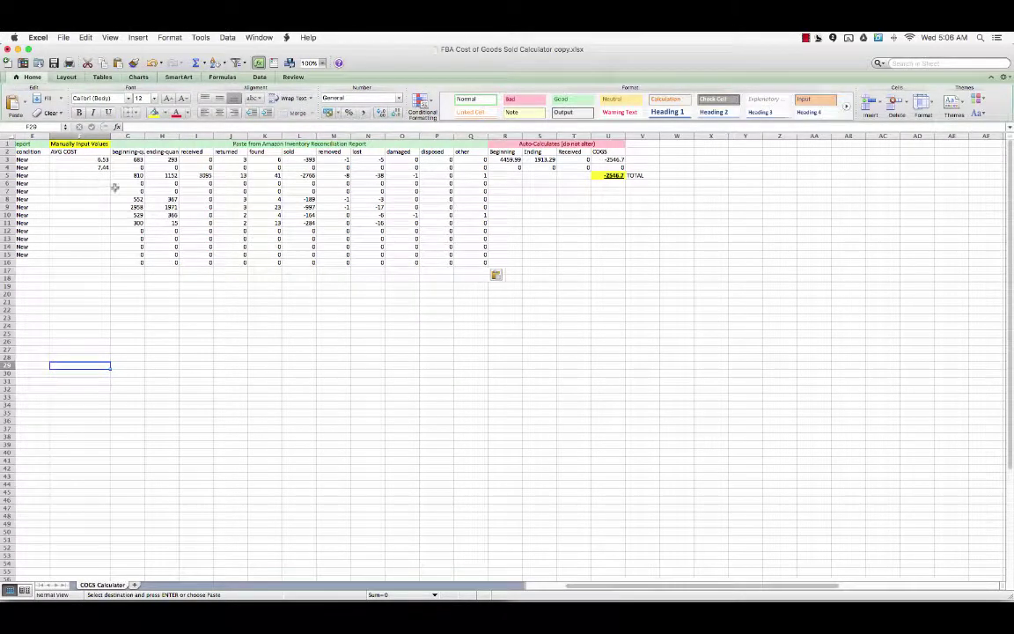
scroll(103, 169, left, 4)
Step: Enter average costs 3, 4, 6, 4, 2, 6, 8, 3, 7, 5, 2 down F5:F15
click(211, 159)
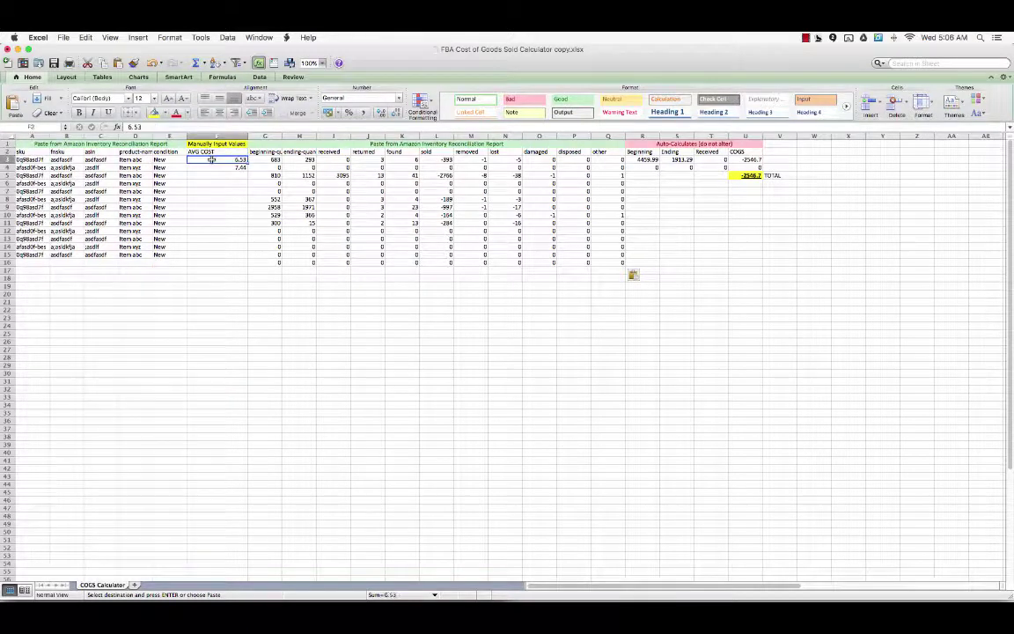
click(211, 167)
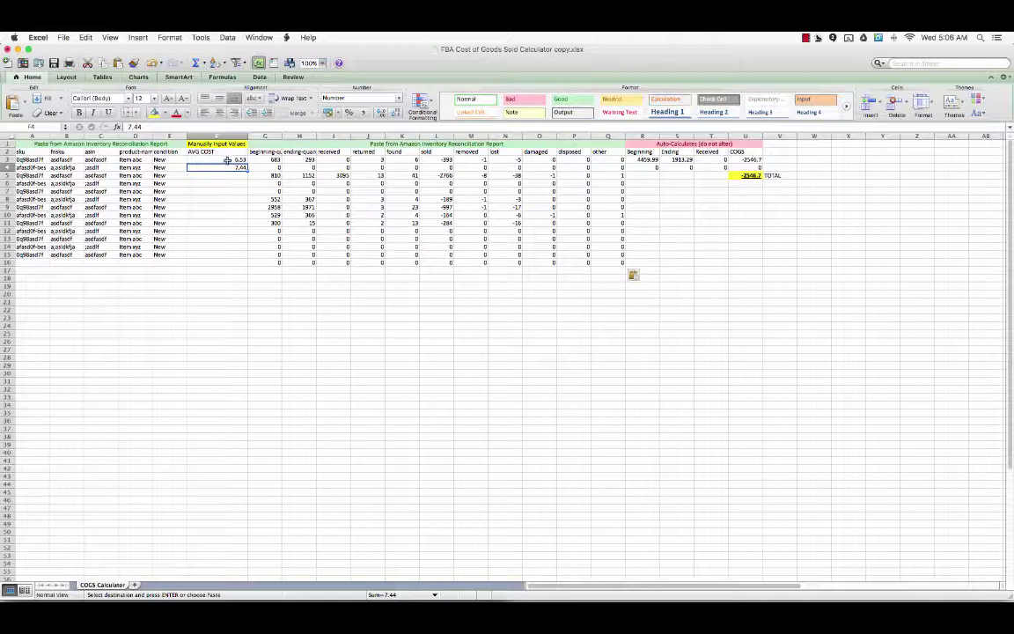
click(223, 175)
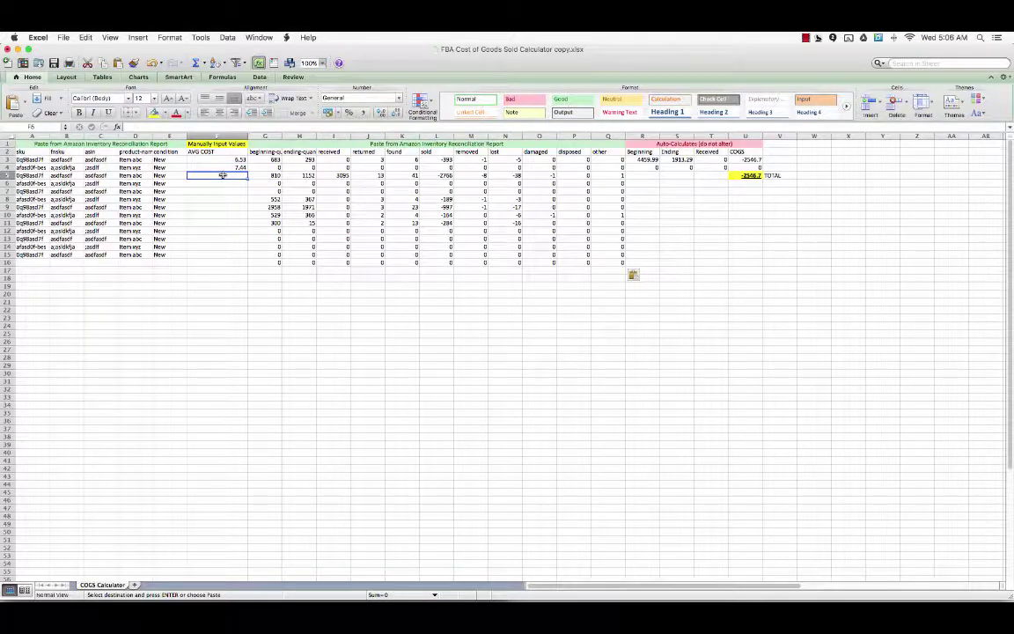
text(3)
key(Return)
text(4)
key(Return)
text(6)
key(Return)
text(4)
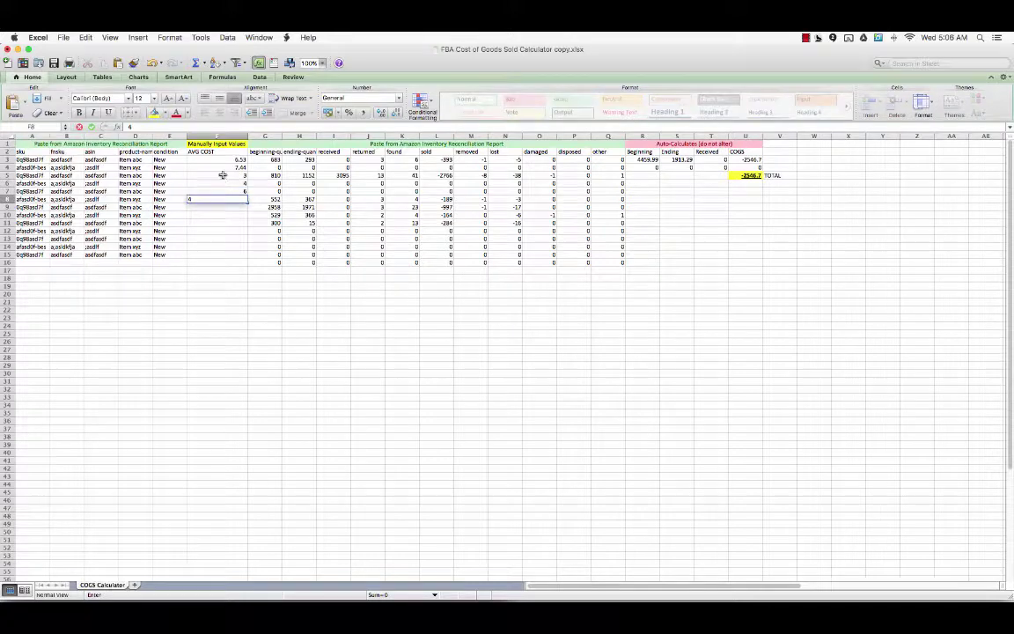
key(Return)
text(2)
key(Return)
text(6)
key(Return)
text(8)
key(Return)
text(3)
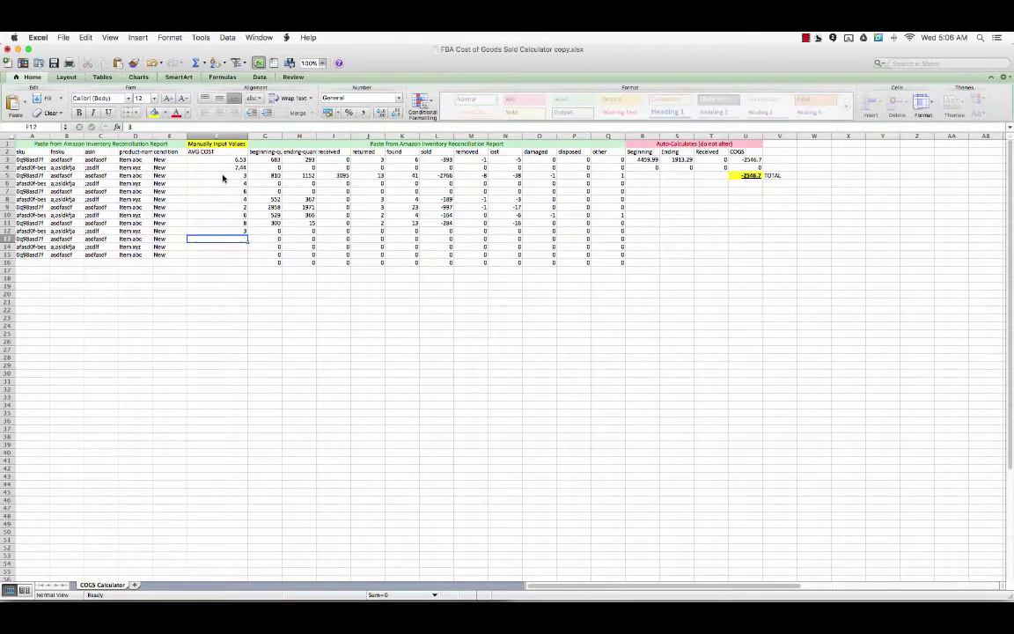
text(7)
key(Return)
text(5)
key(Return)
text(2)
key(Return)
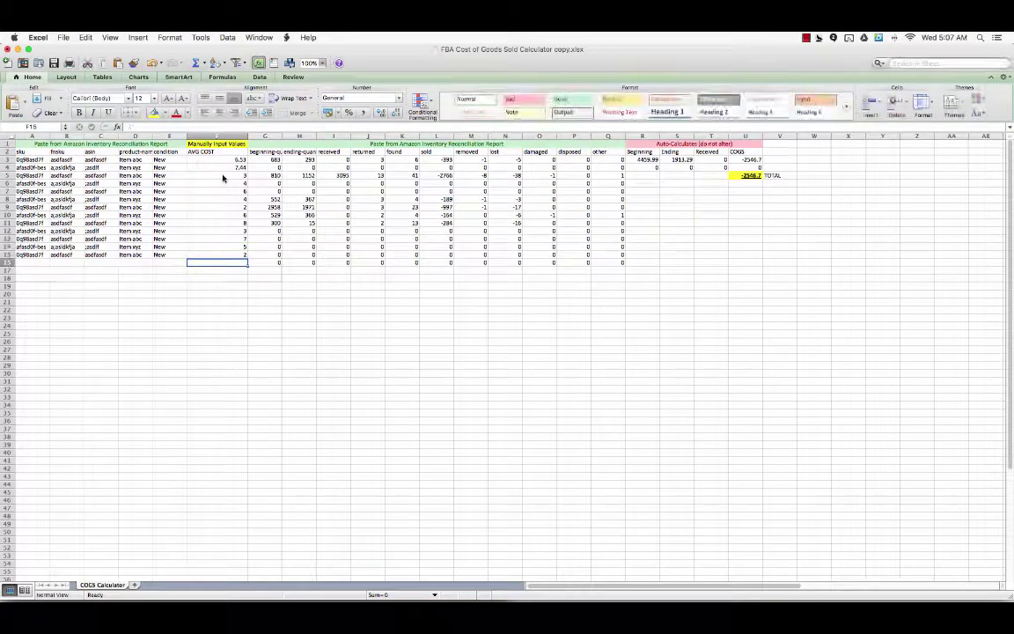
text(8)
key(Return)
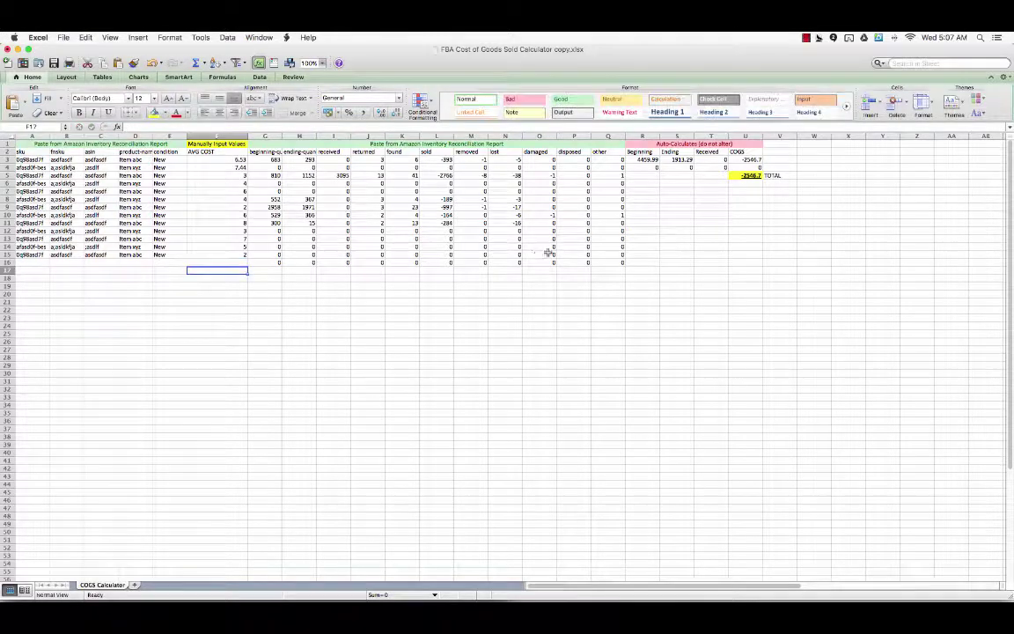
Step: Fill the R3:U3 auto-calculated formulas down through row 16
drag(643, 159, 744, 160)
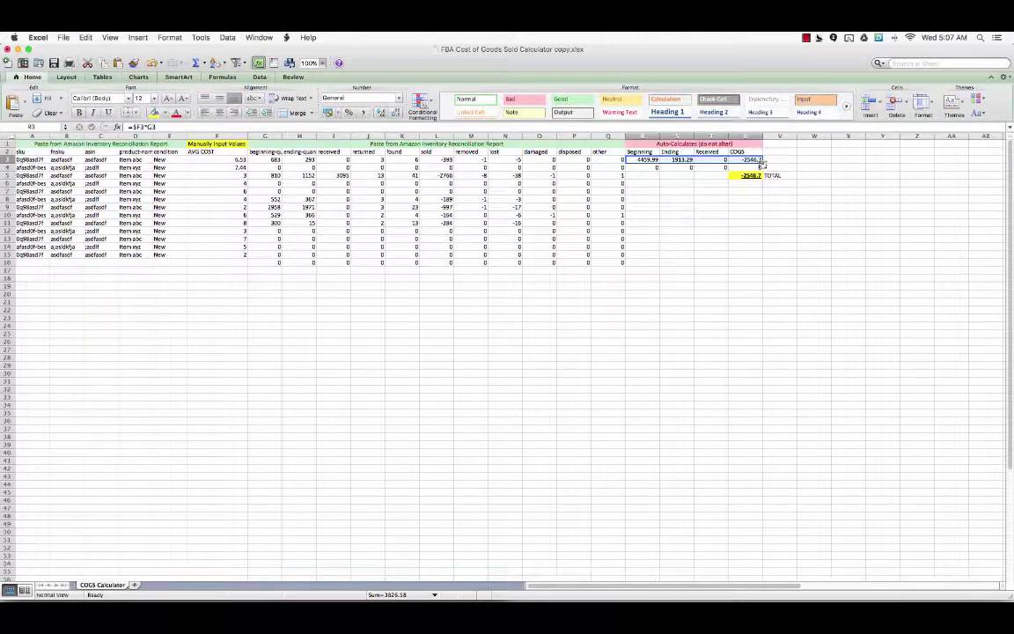
drag(763, 163, 755, 266)
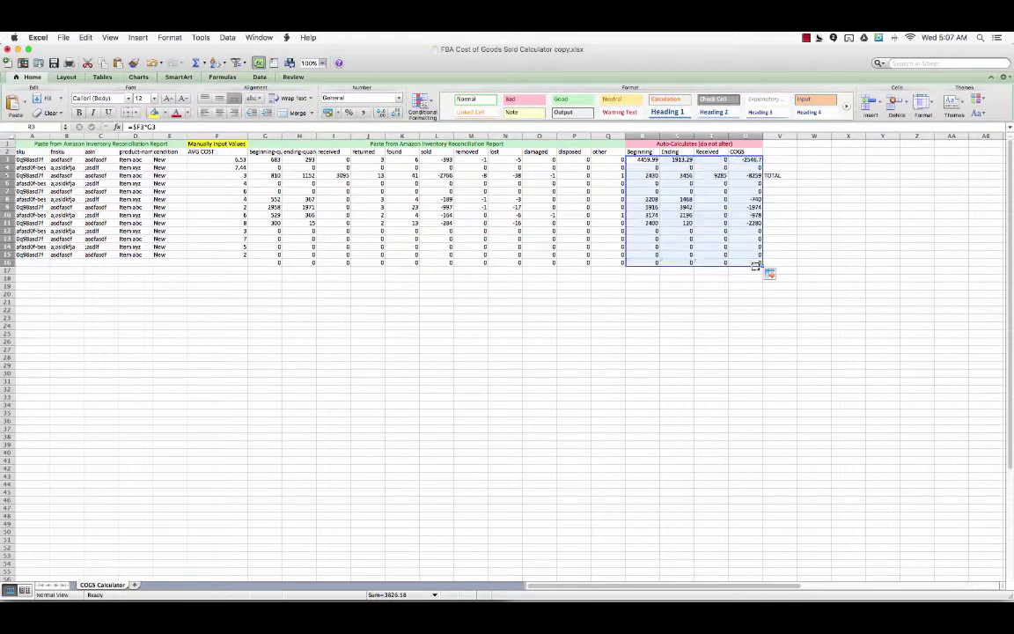
click(745, 302)
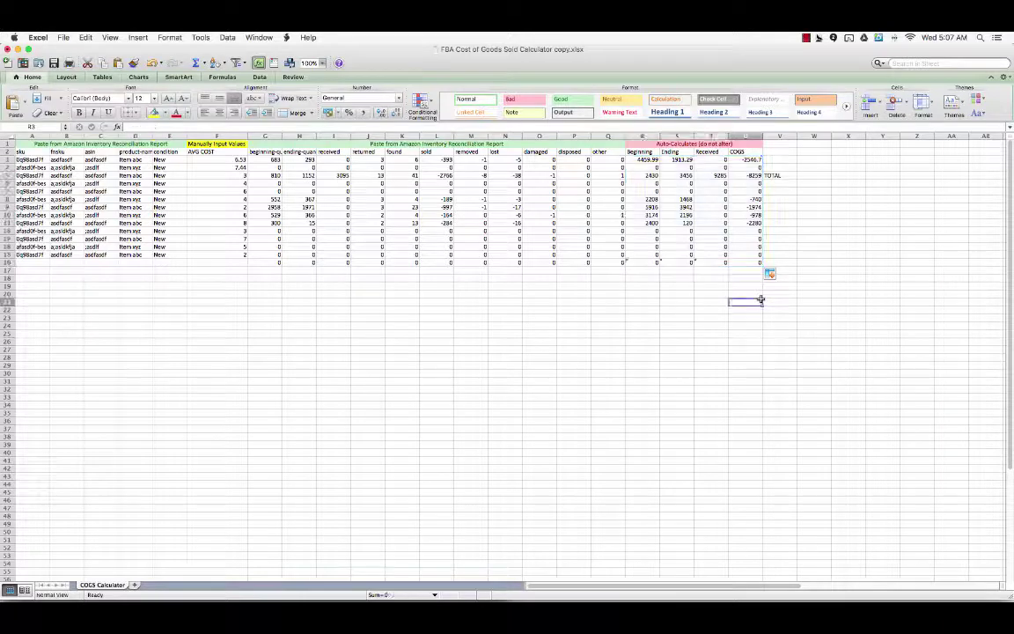
Step: Move the TOTAL label to V17 and AutoSum the COGS column in U17, filled yellow
click(775, 175)
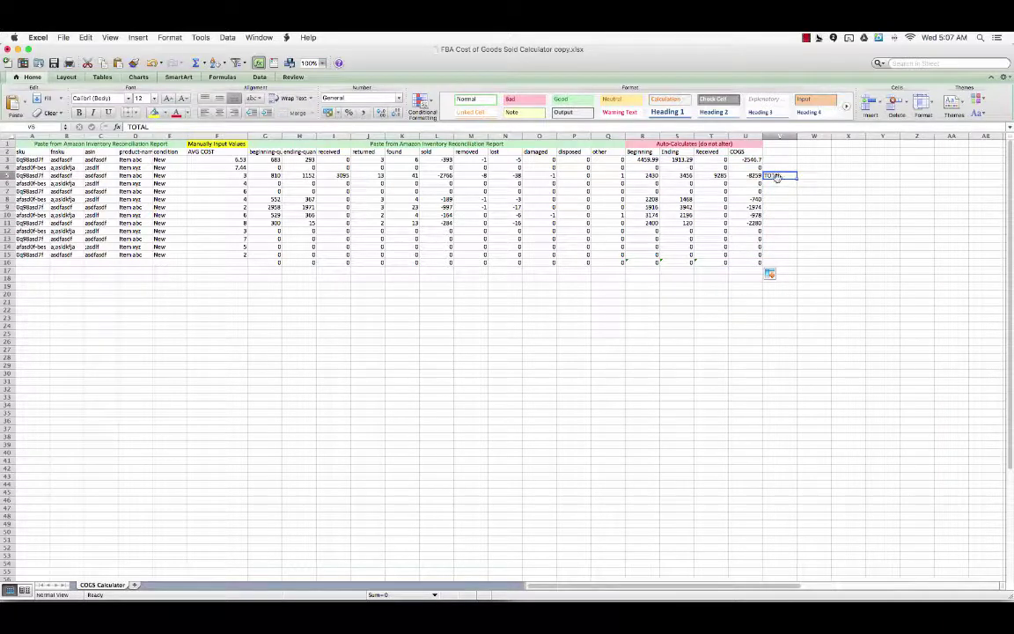
drag(775, 176, 753, 272)
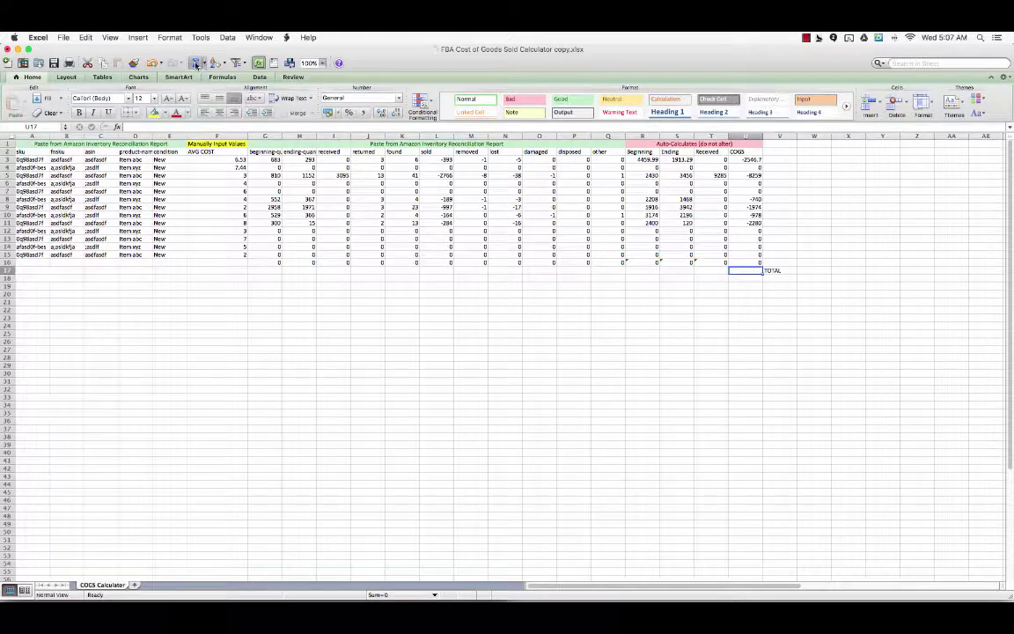
click(197, 65)
key(Return)
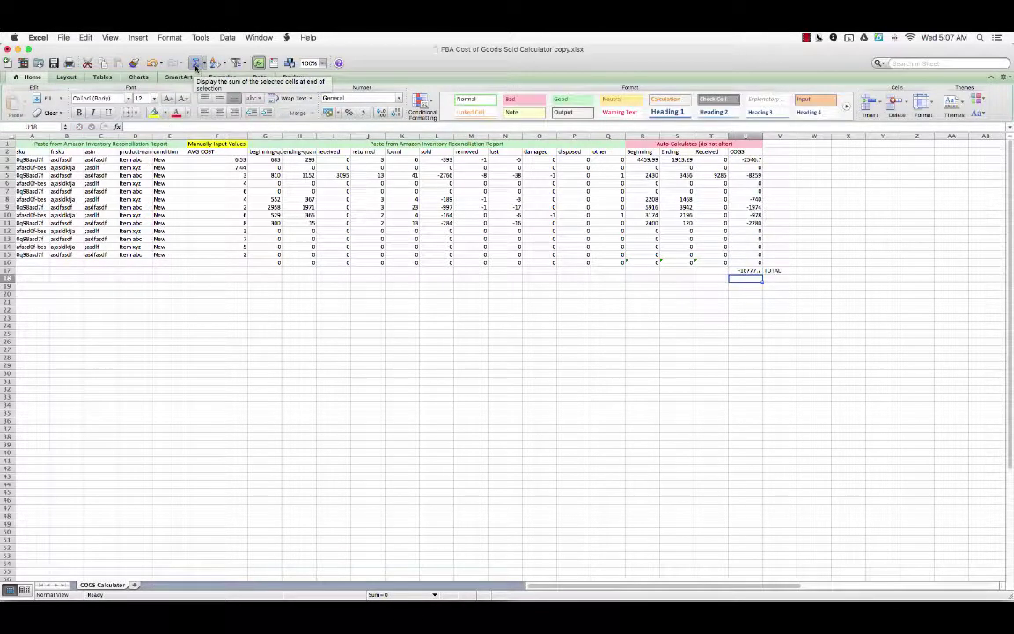
click(753, 271)
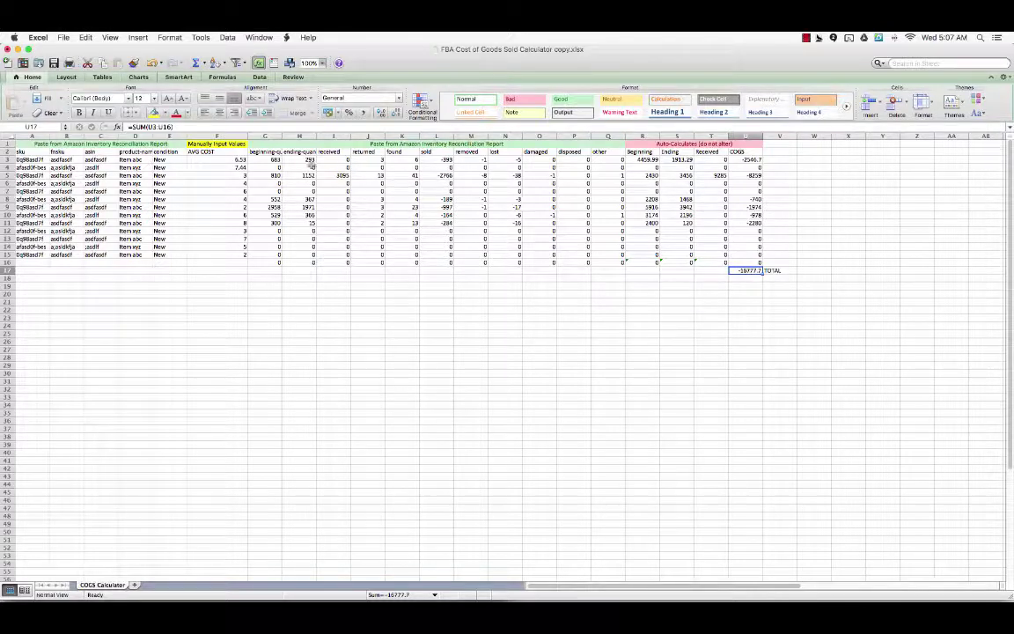
click(155, 113)
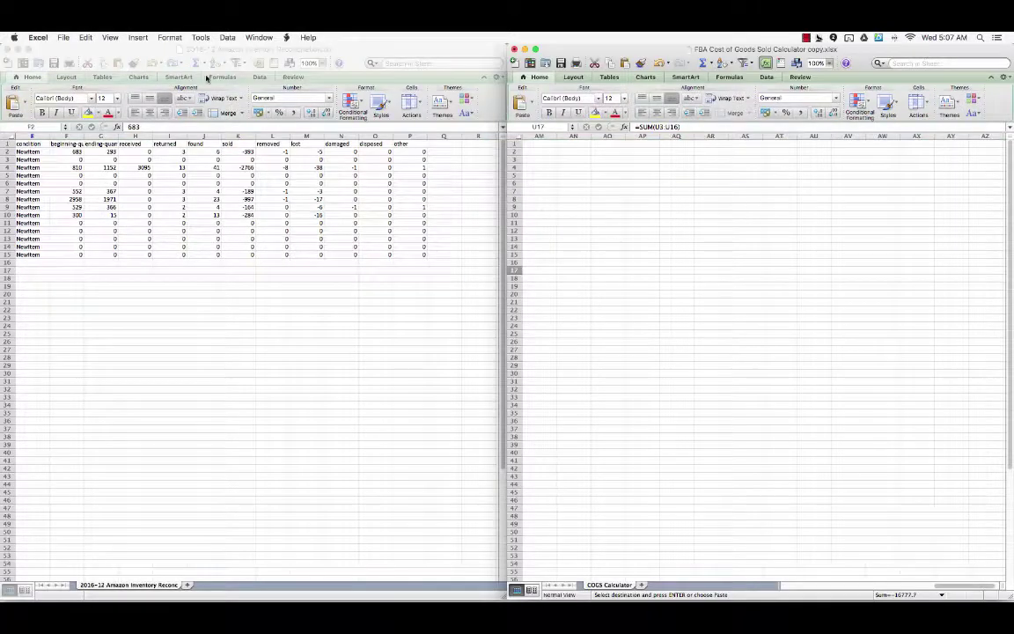
Step: In the Xero manual journal, paste the COGS total into line 1's debit amount
key(ctrl+Up)
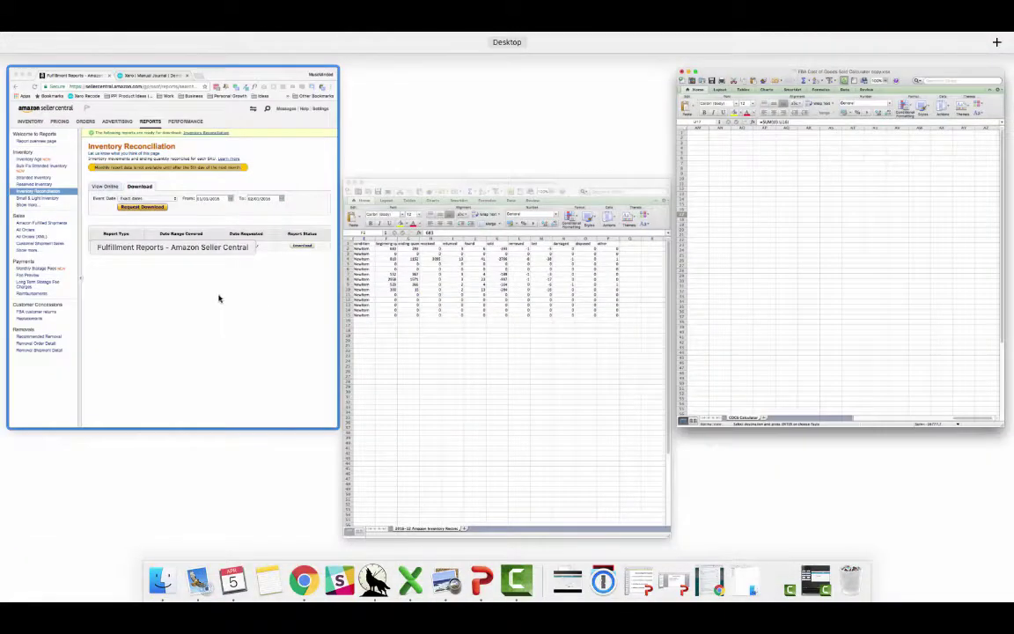
click(224, 317)
click(220, 55)
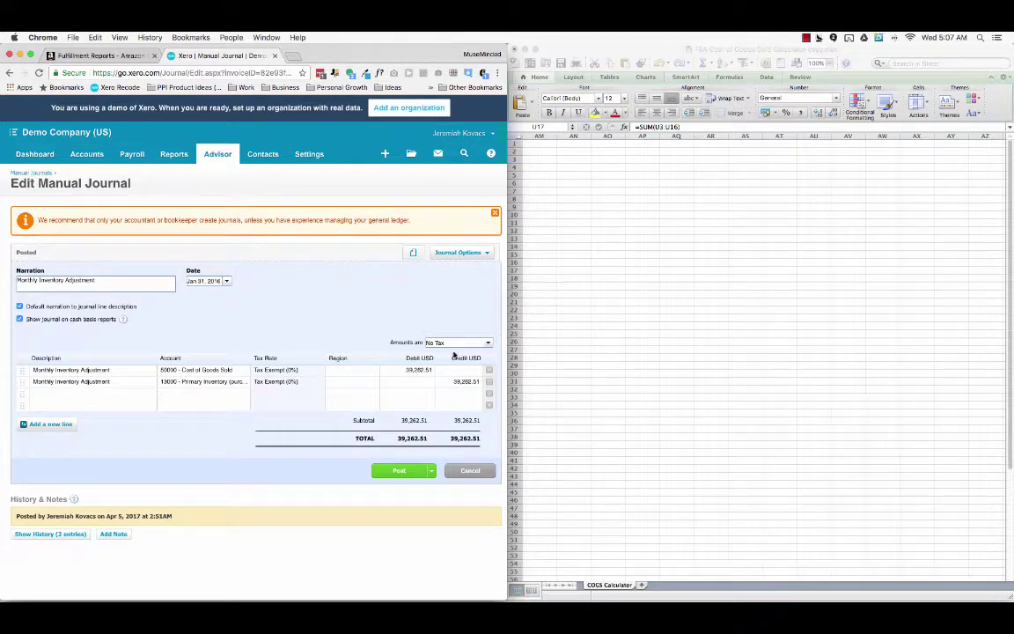
click(448, 370)
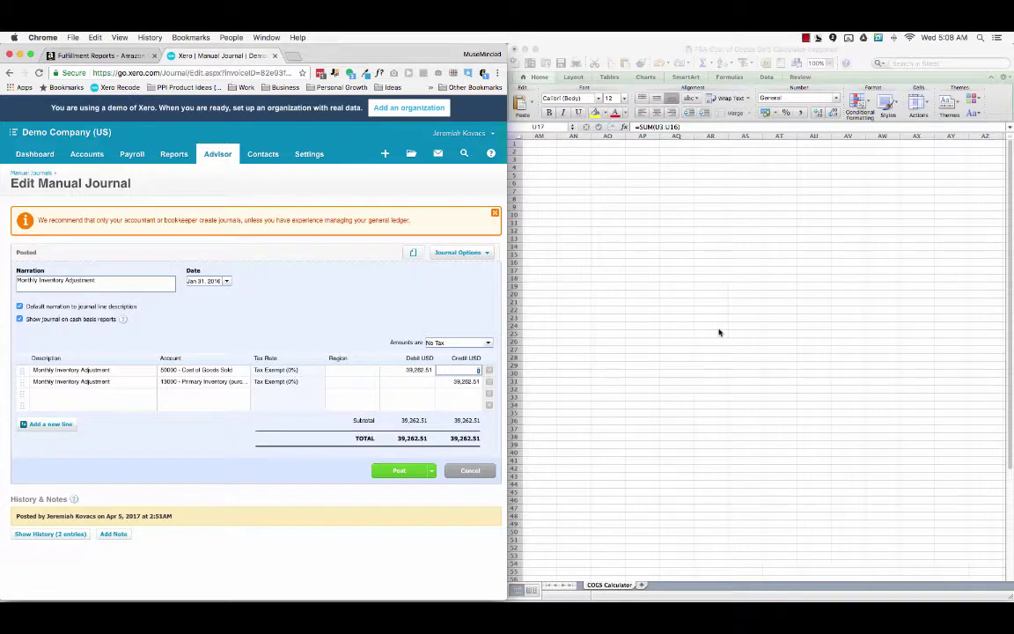
scroll(718, 331, left, 10)
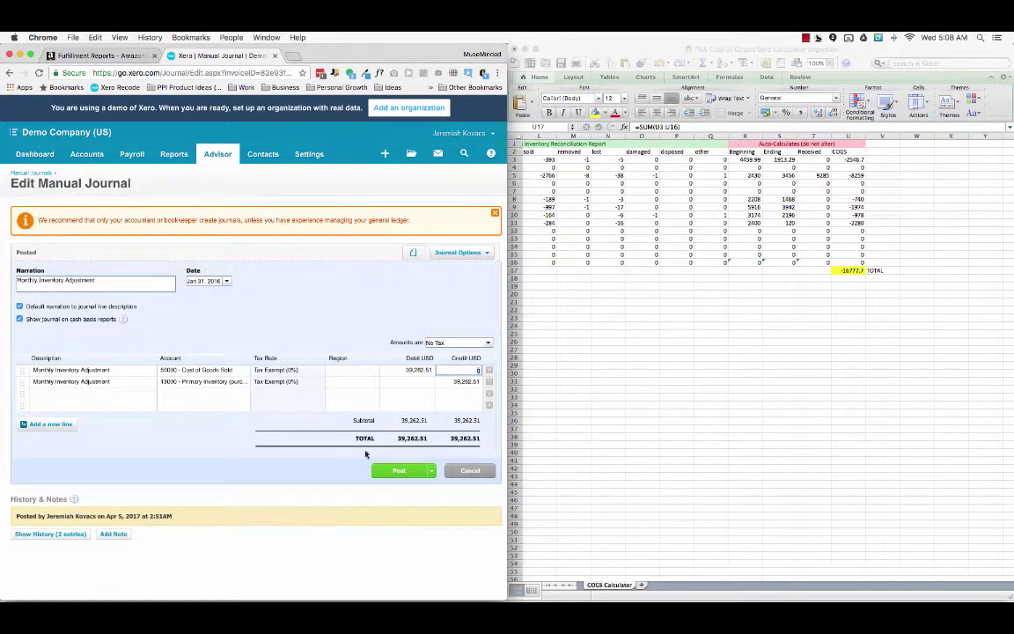
click(419, 370)
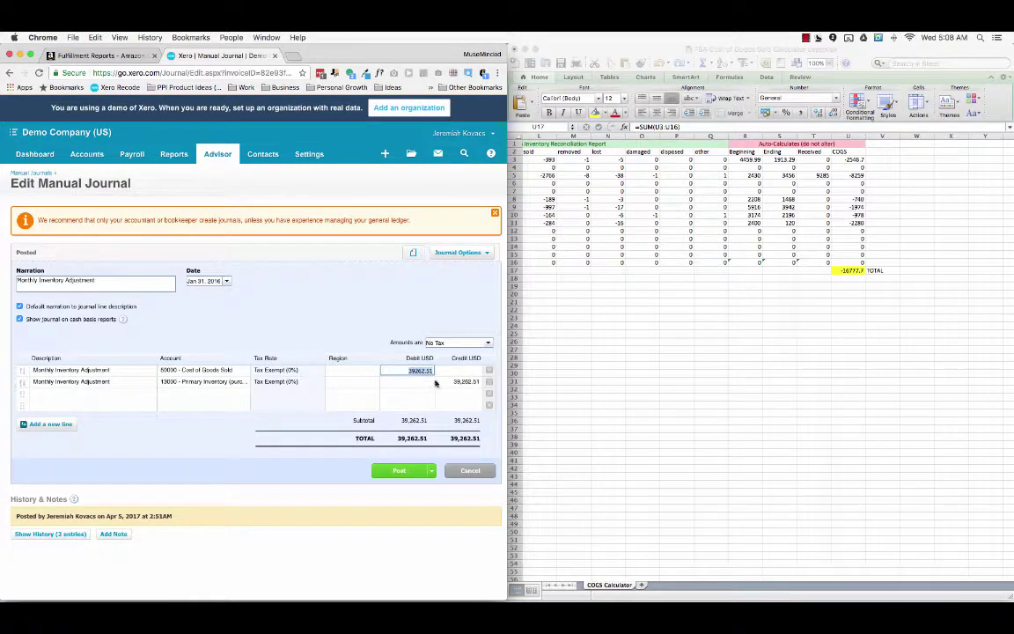
text(-16777.7)
key(Tab)
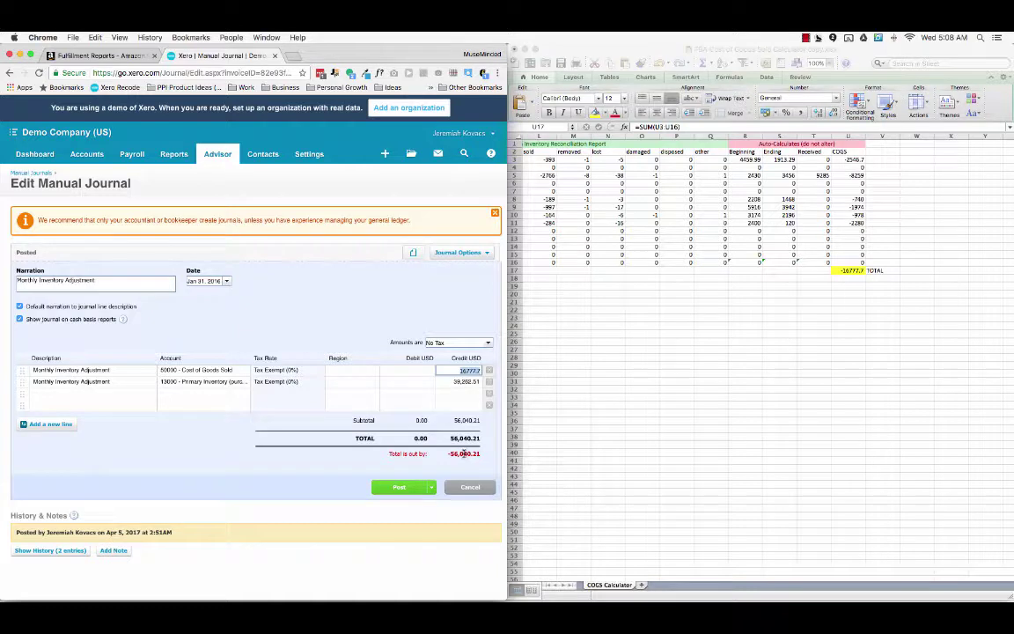
Step: Paste the copied -16777.7 total so line 1 debits and line 2 credits 16,777.70
click(846, 270)
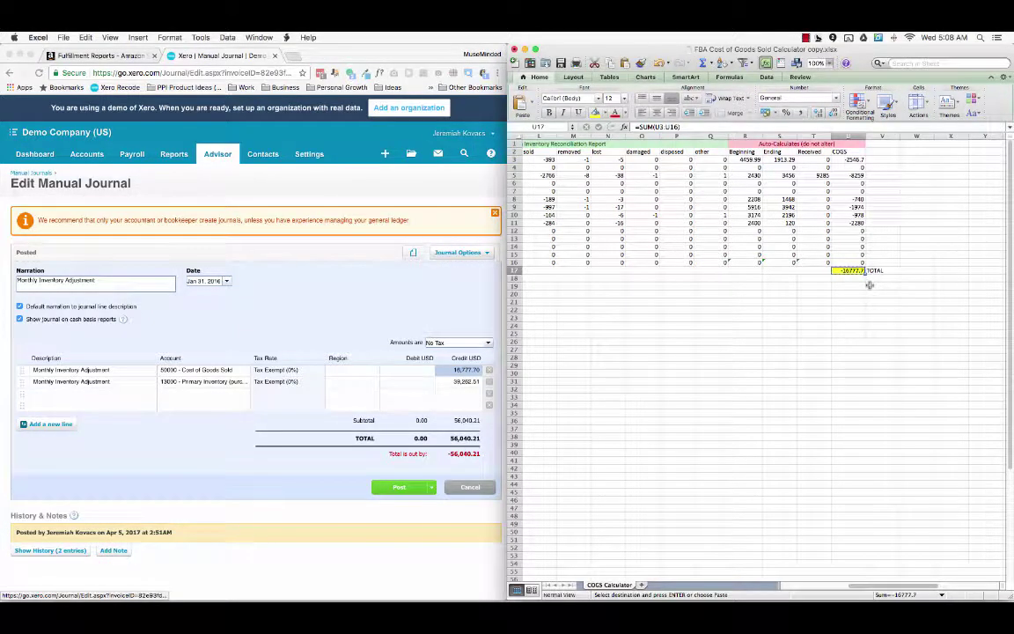
key(super+c)
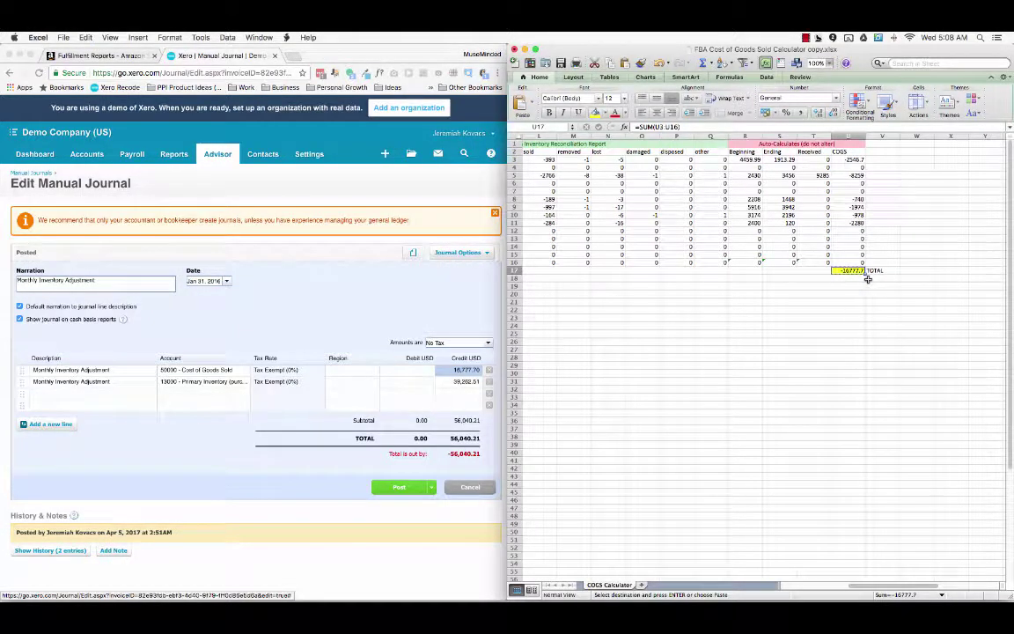
click(455, 373)
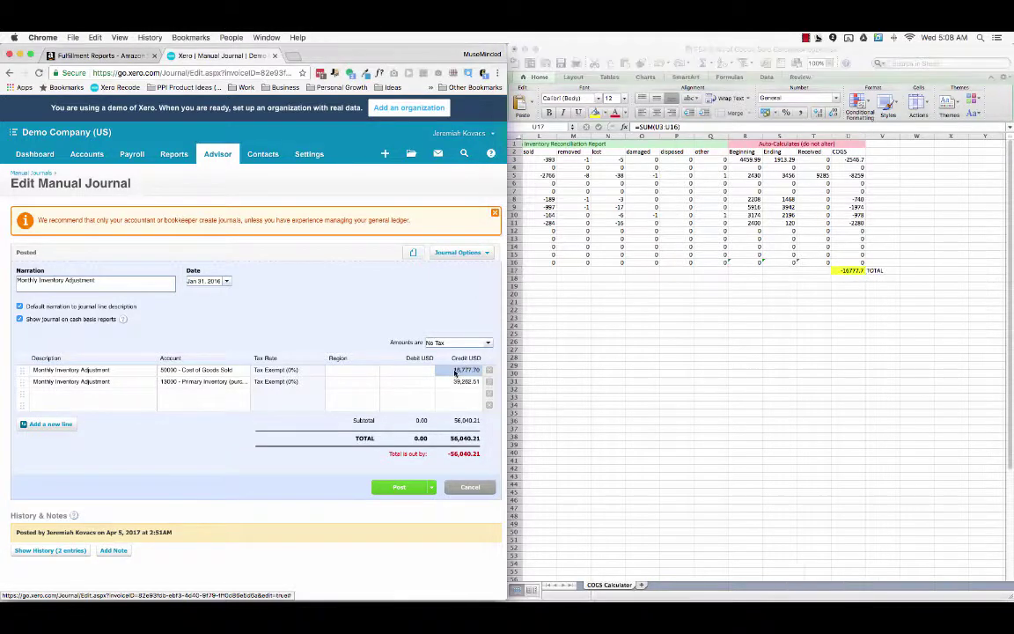
key(super+v)
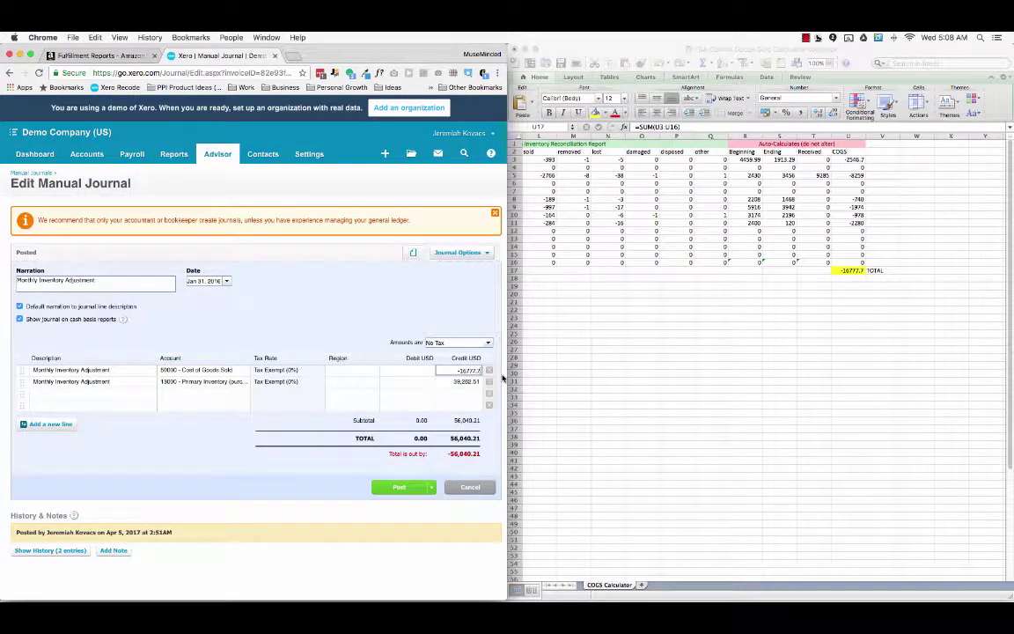
key(Tab)
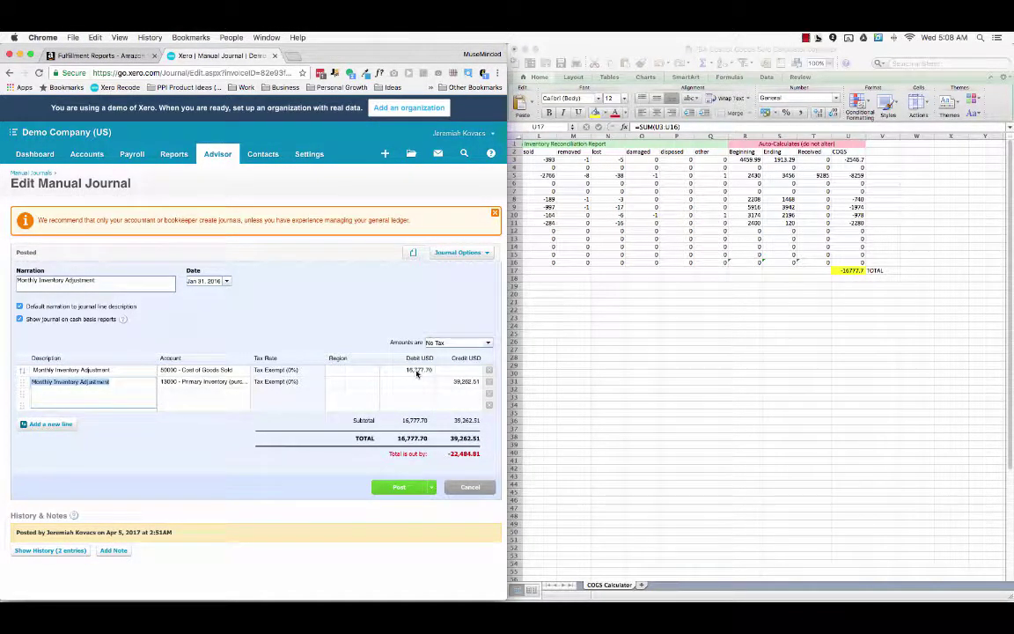
click(415, 381)
key(super+v)
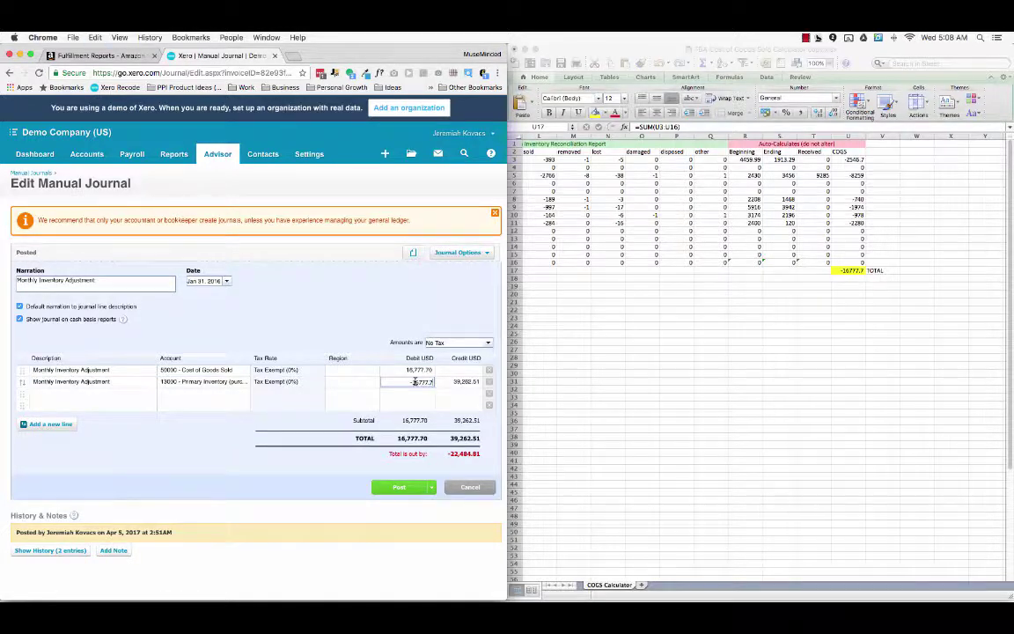
key(Tab)
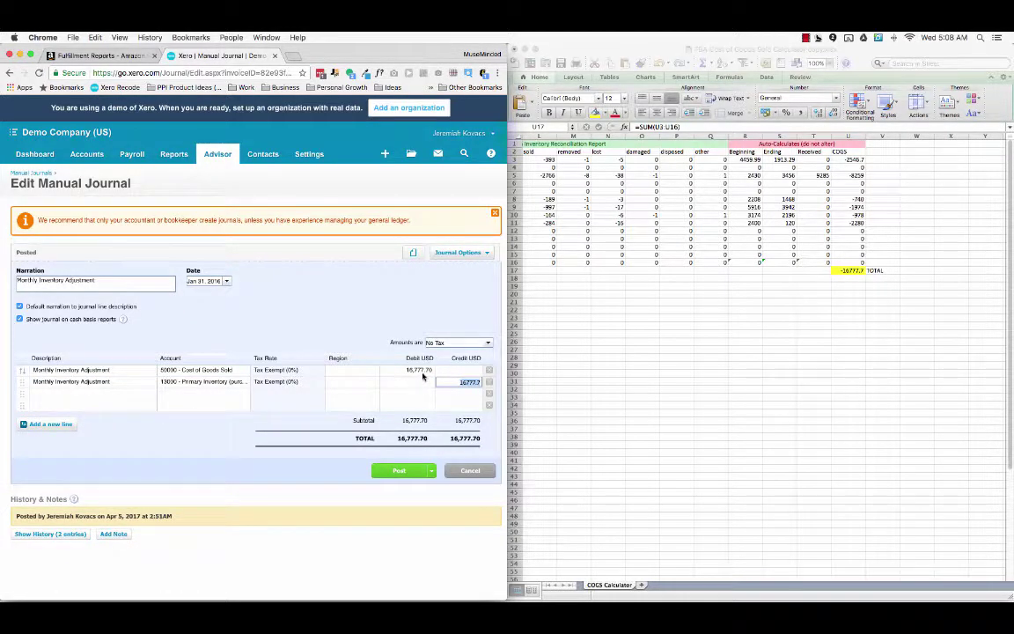
click(844, 355)
key(super+c)
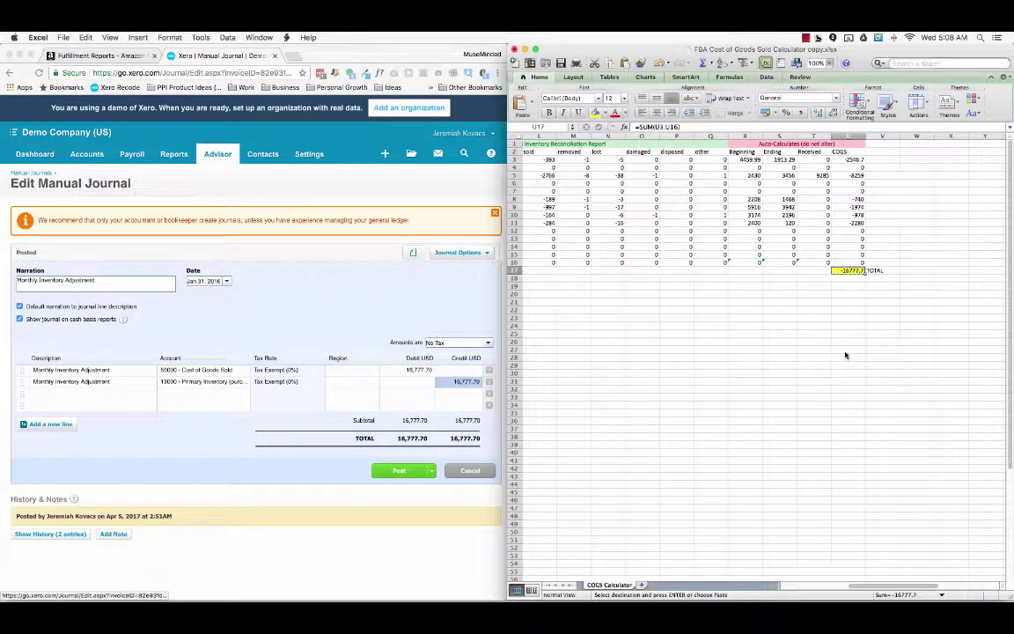
click(845, 355)
Step: Exit full screen, bring up the reconciliation report beside the calculator, and copy its quantity data
key(super+alt+f)
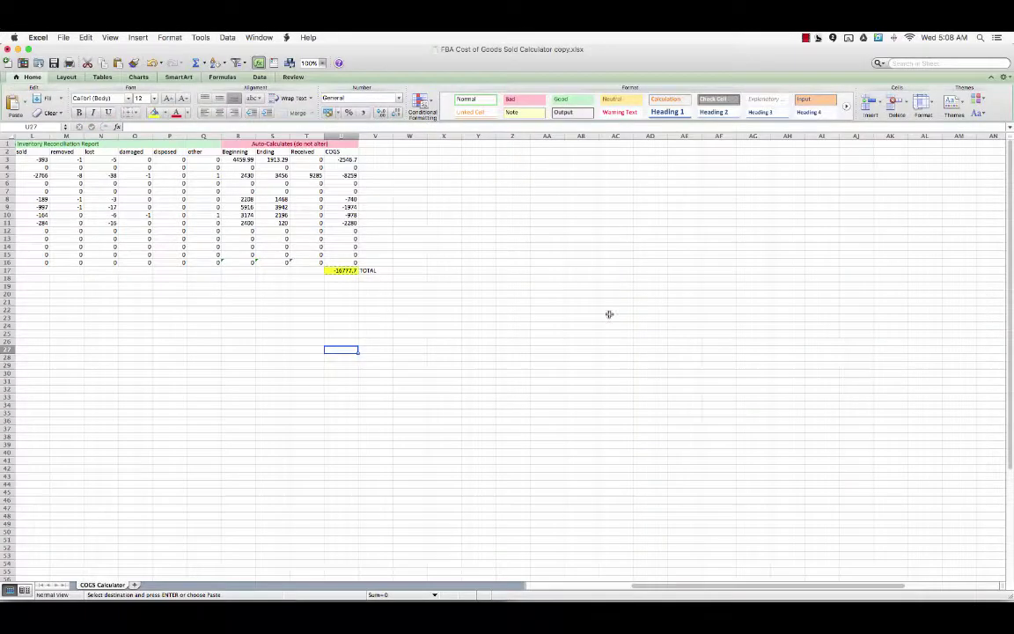
scroll(459, 318, left, 5)
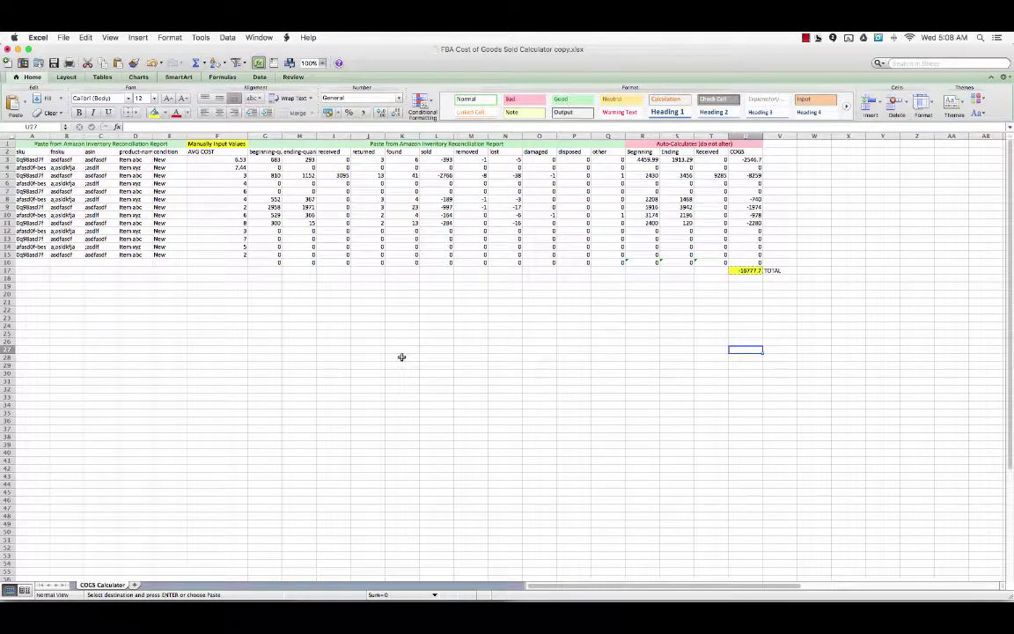
key(ctrl+Left)
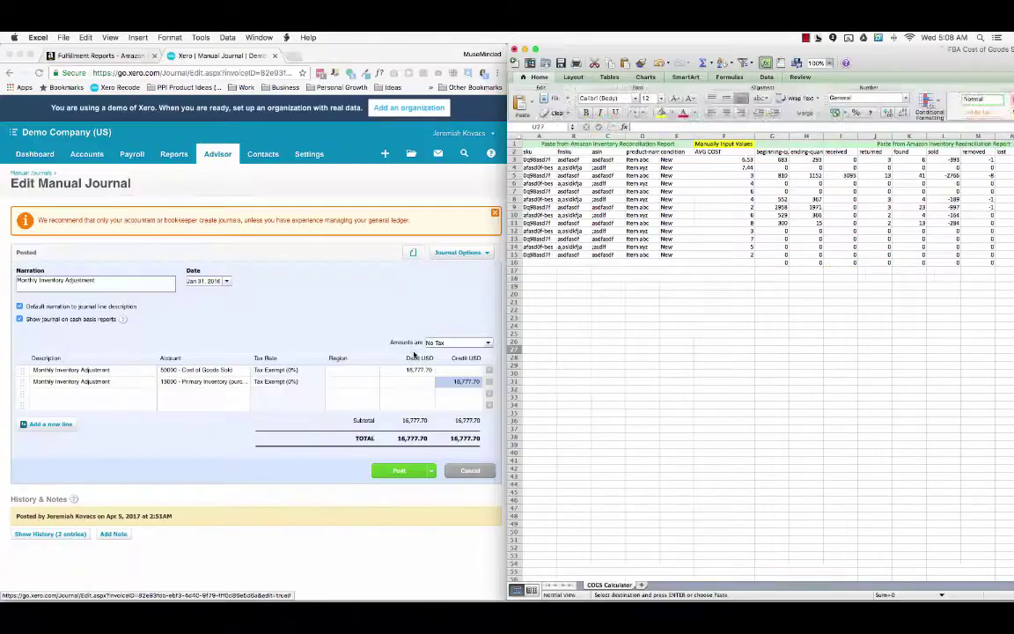
key(ctrl+Up)
click(231, 351)
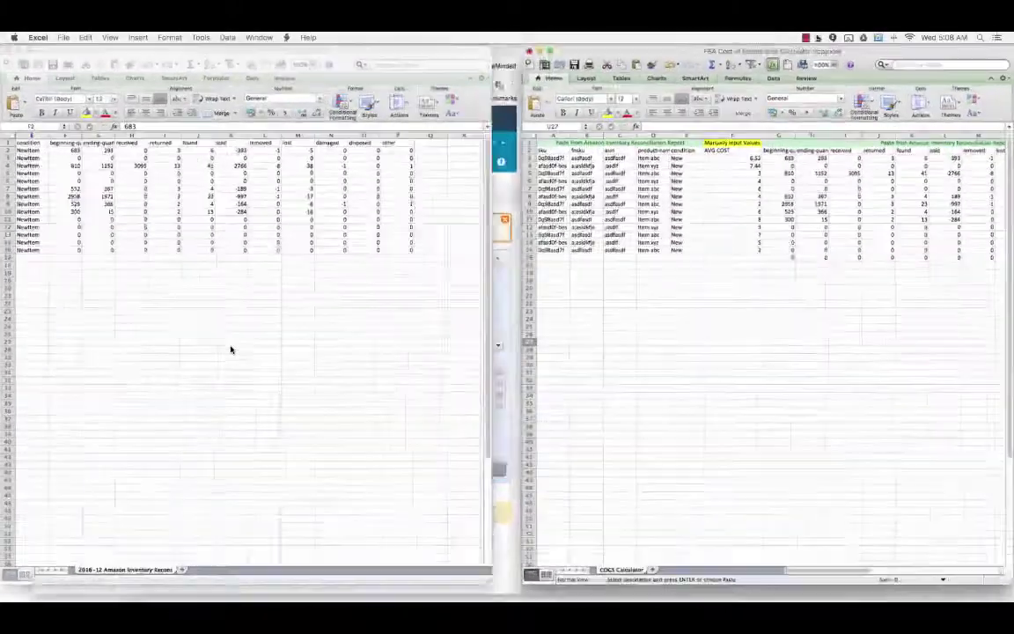
key(super+a)
key(super+c)
scroll(303, 292, up, 1)
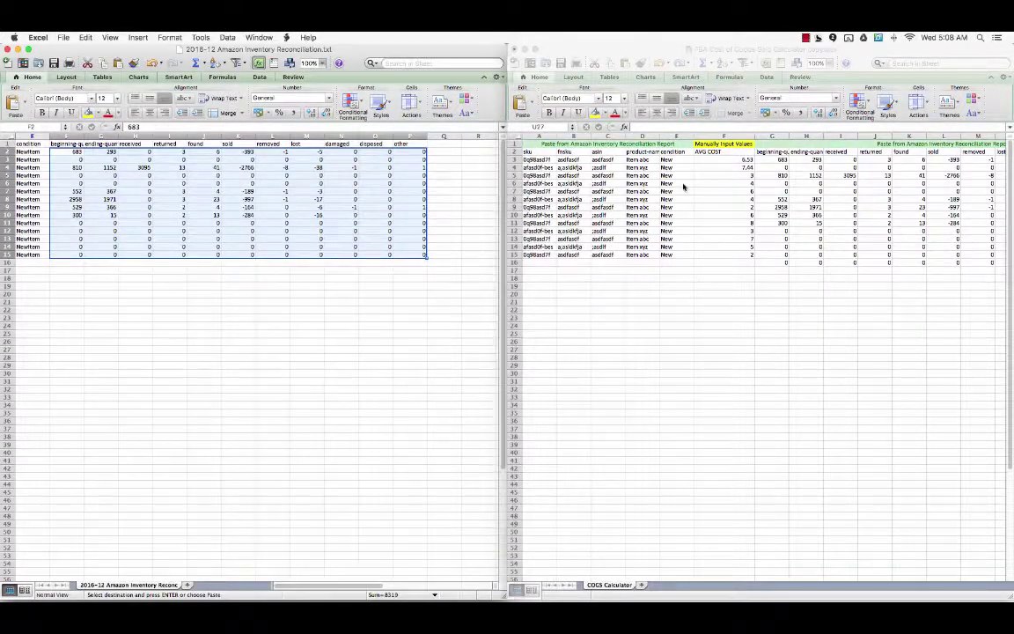
click(574, 160)
click(616, 152)
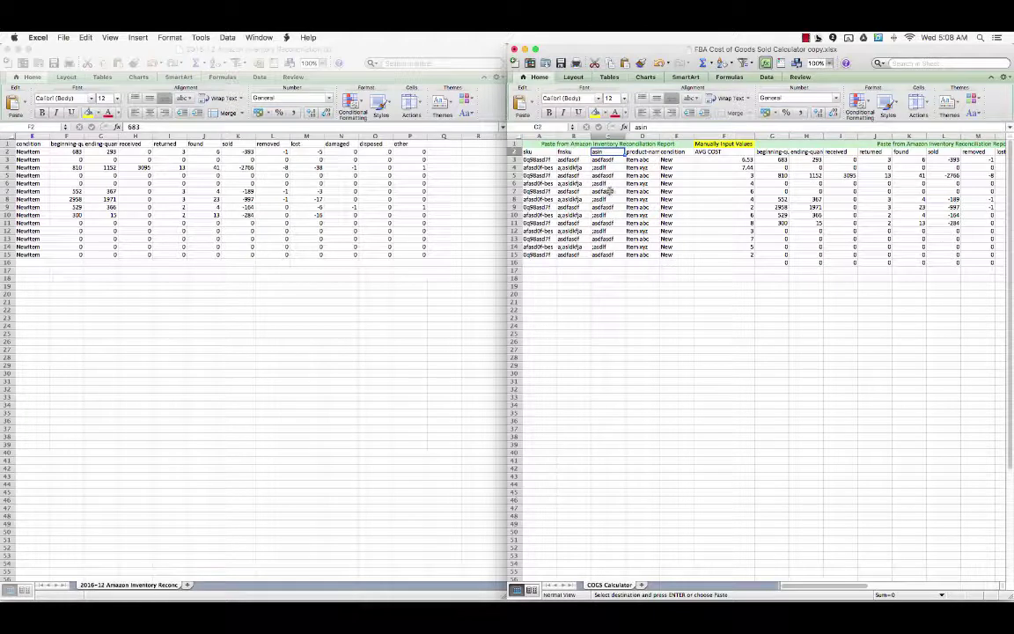
click(608, 270)
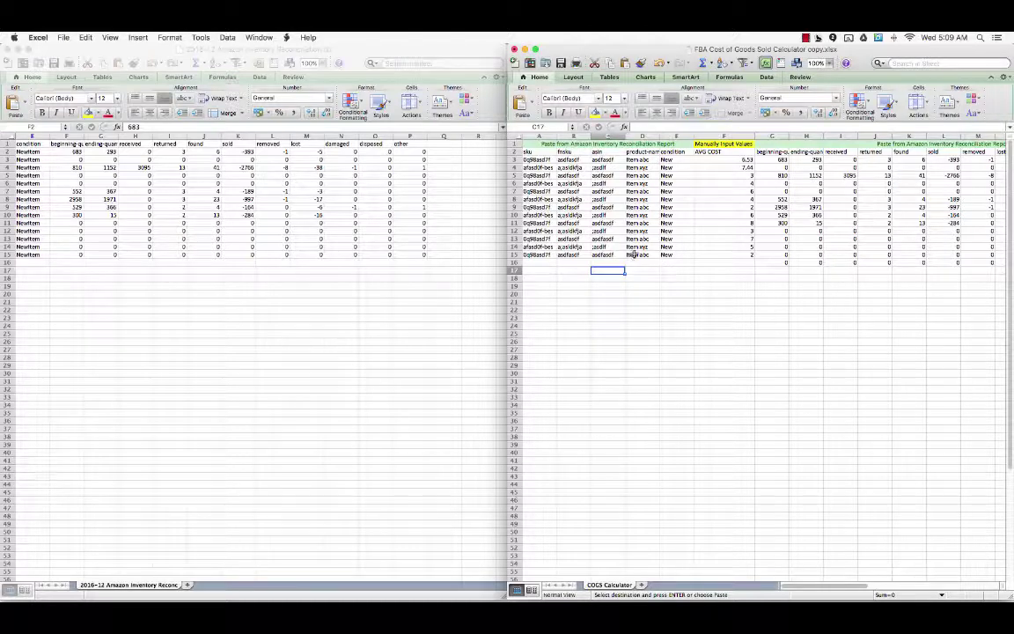
click(195, 367)
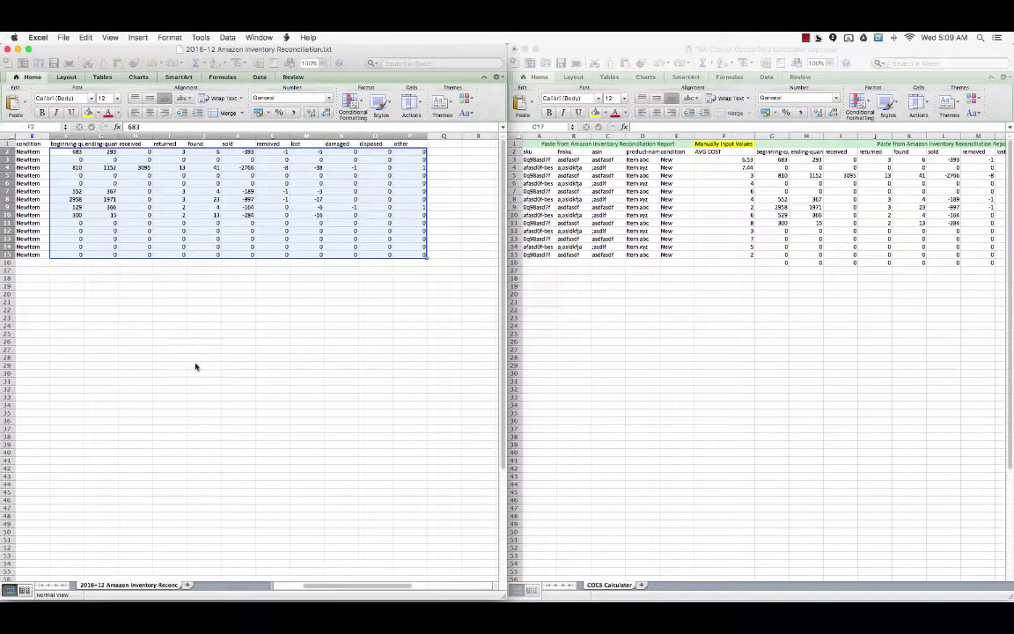
key(super+c)
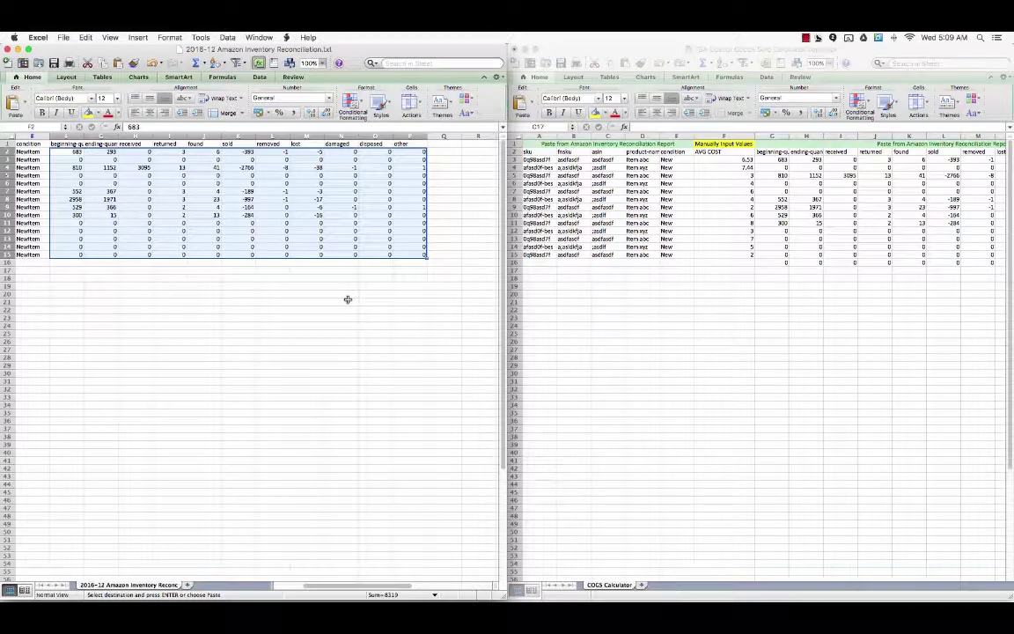
click(593, 357)
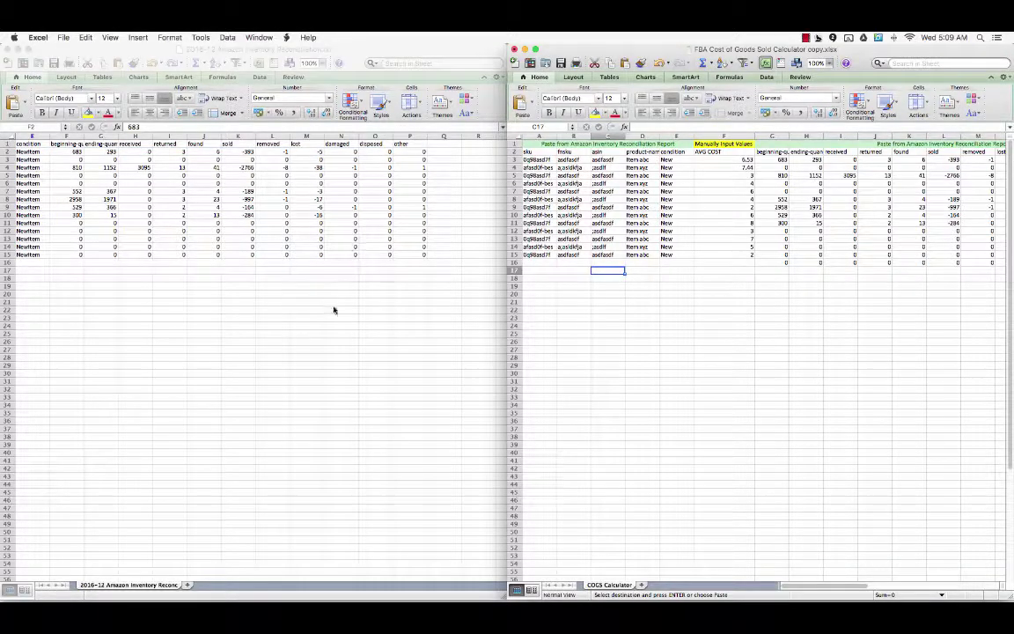
click(274, 203)
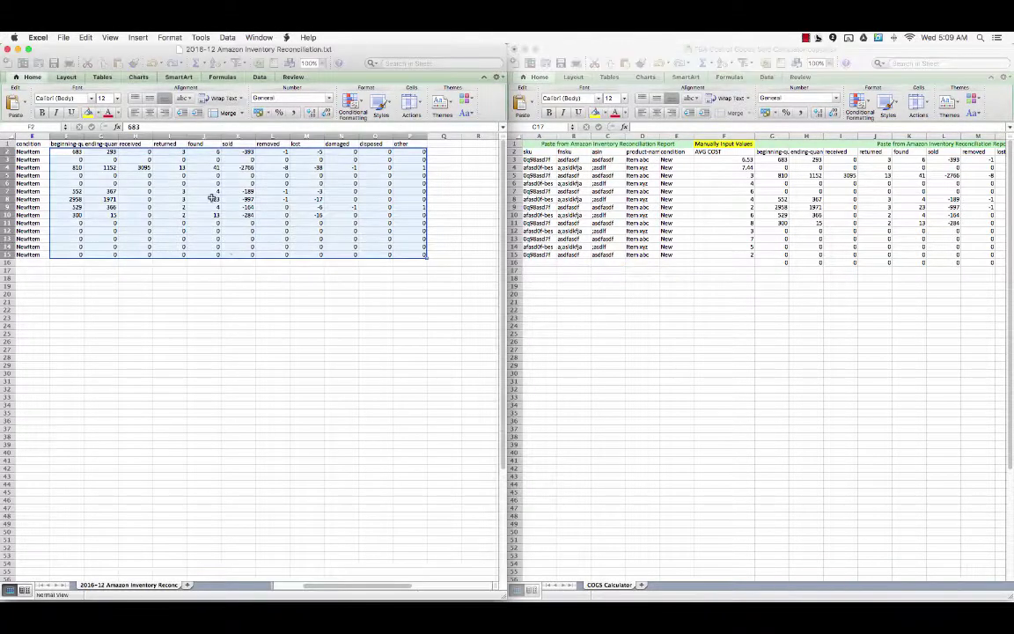
click(730, 232)
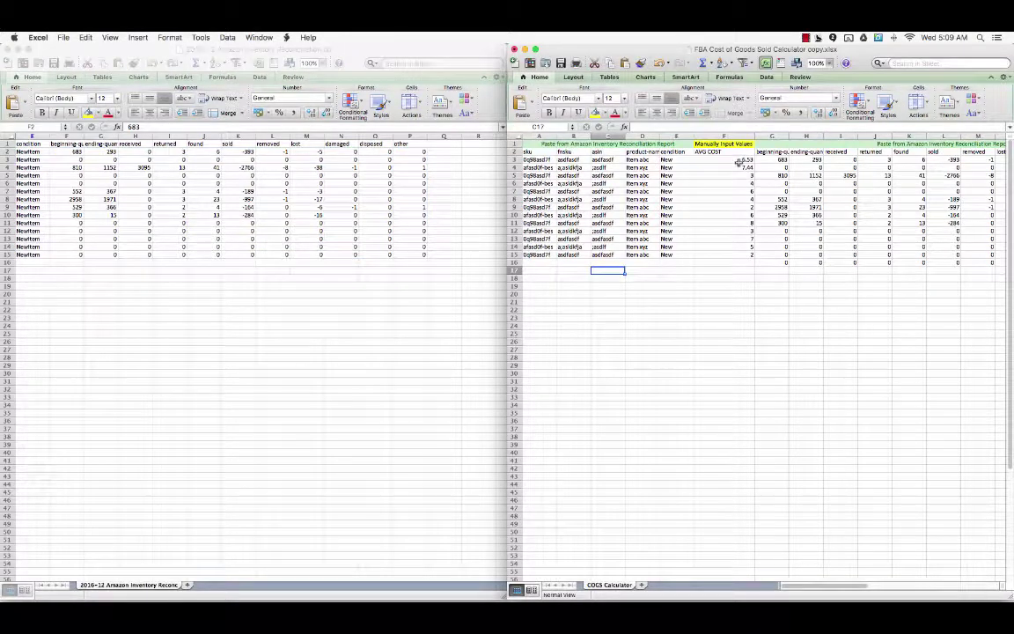
scroll(835, 314, right, 10)
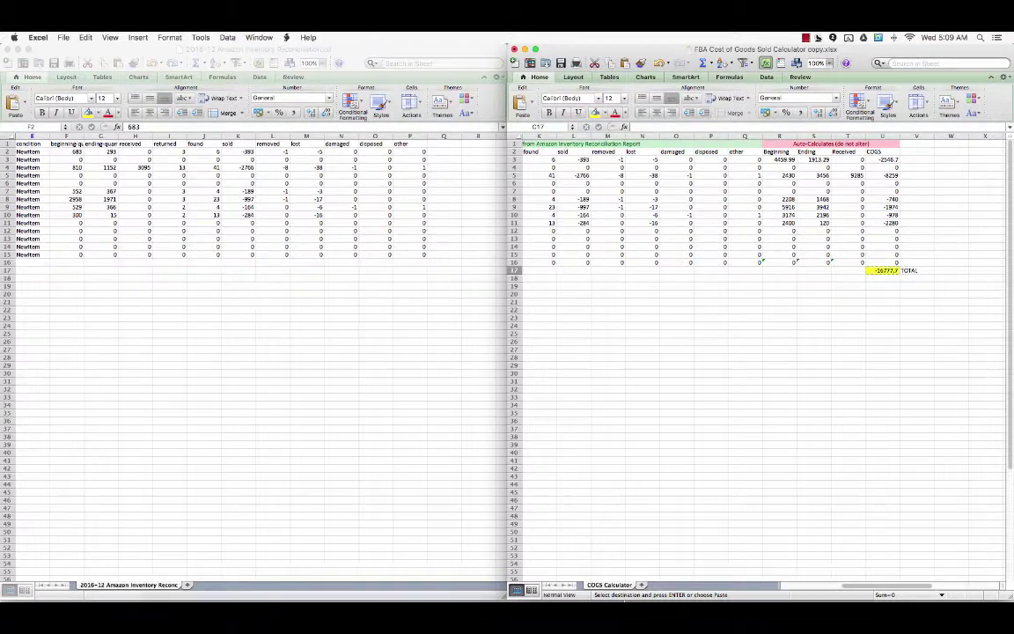
Step: Switch via Mission Control to the Chrome window with Xero's Monthly Inventory Adjustment journal
key(ctrl+Up)
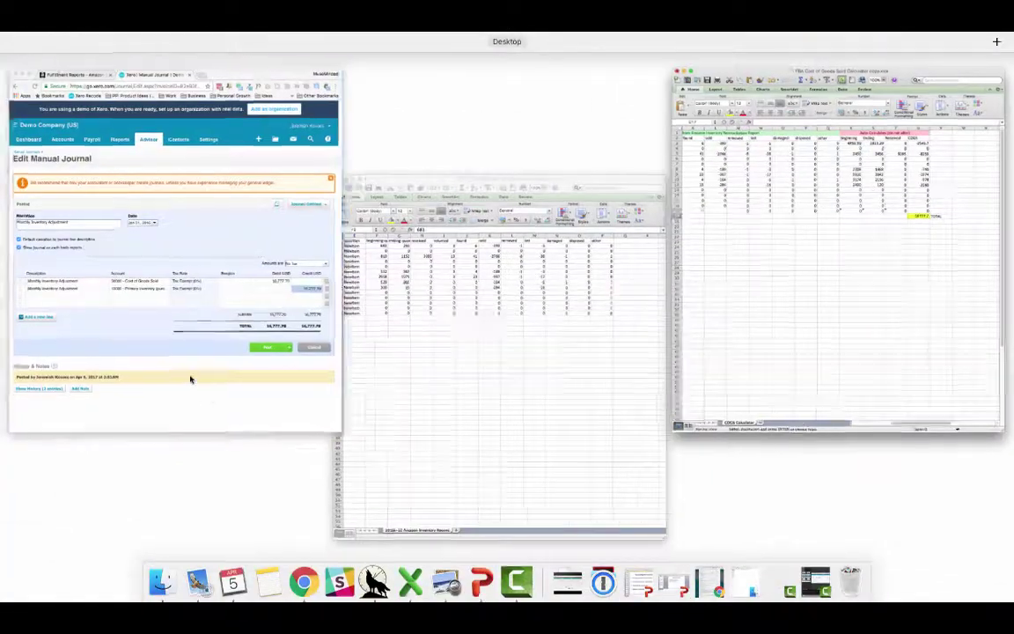
click(190, 378)
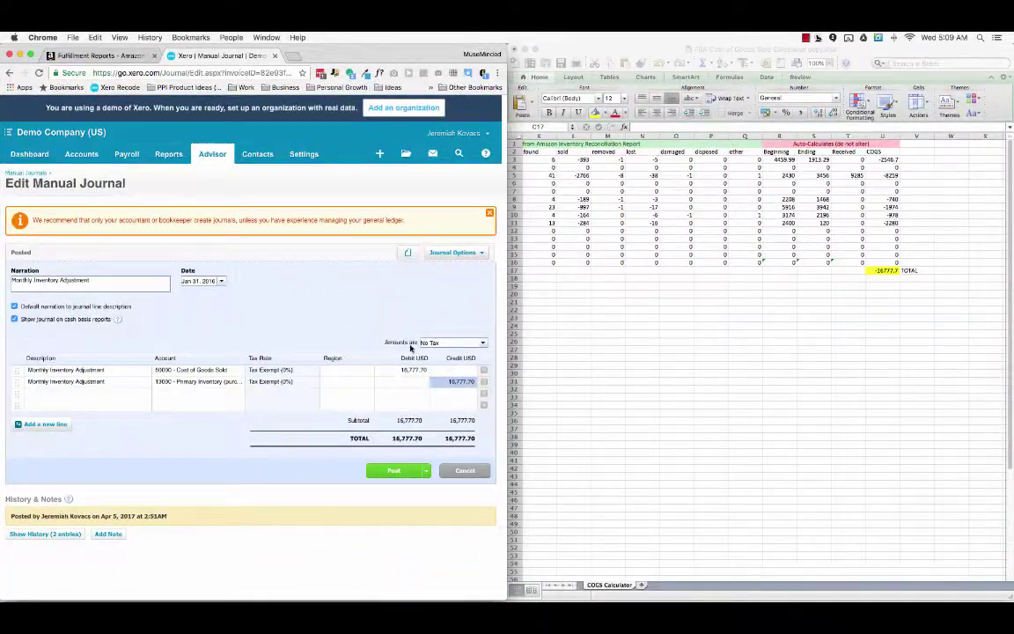